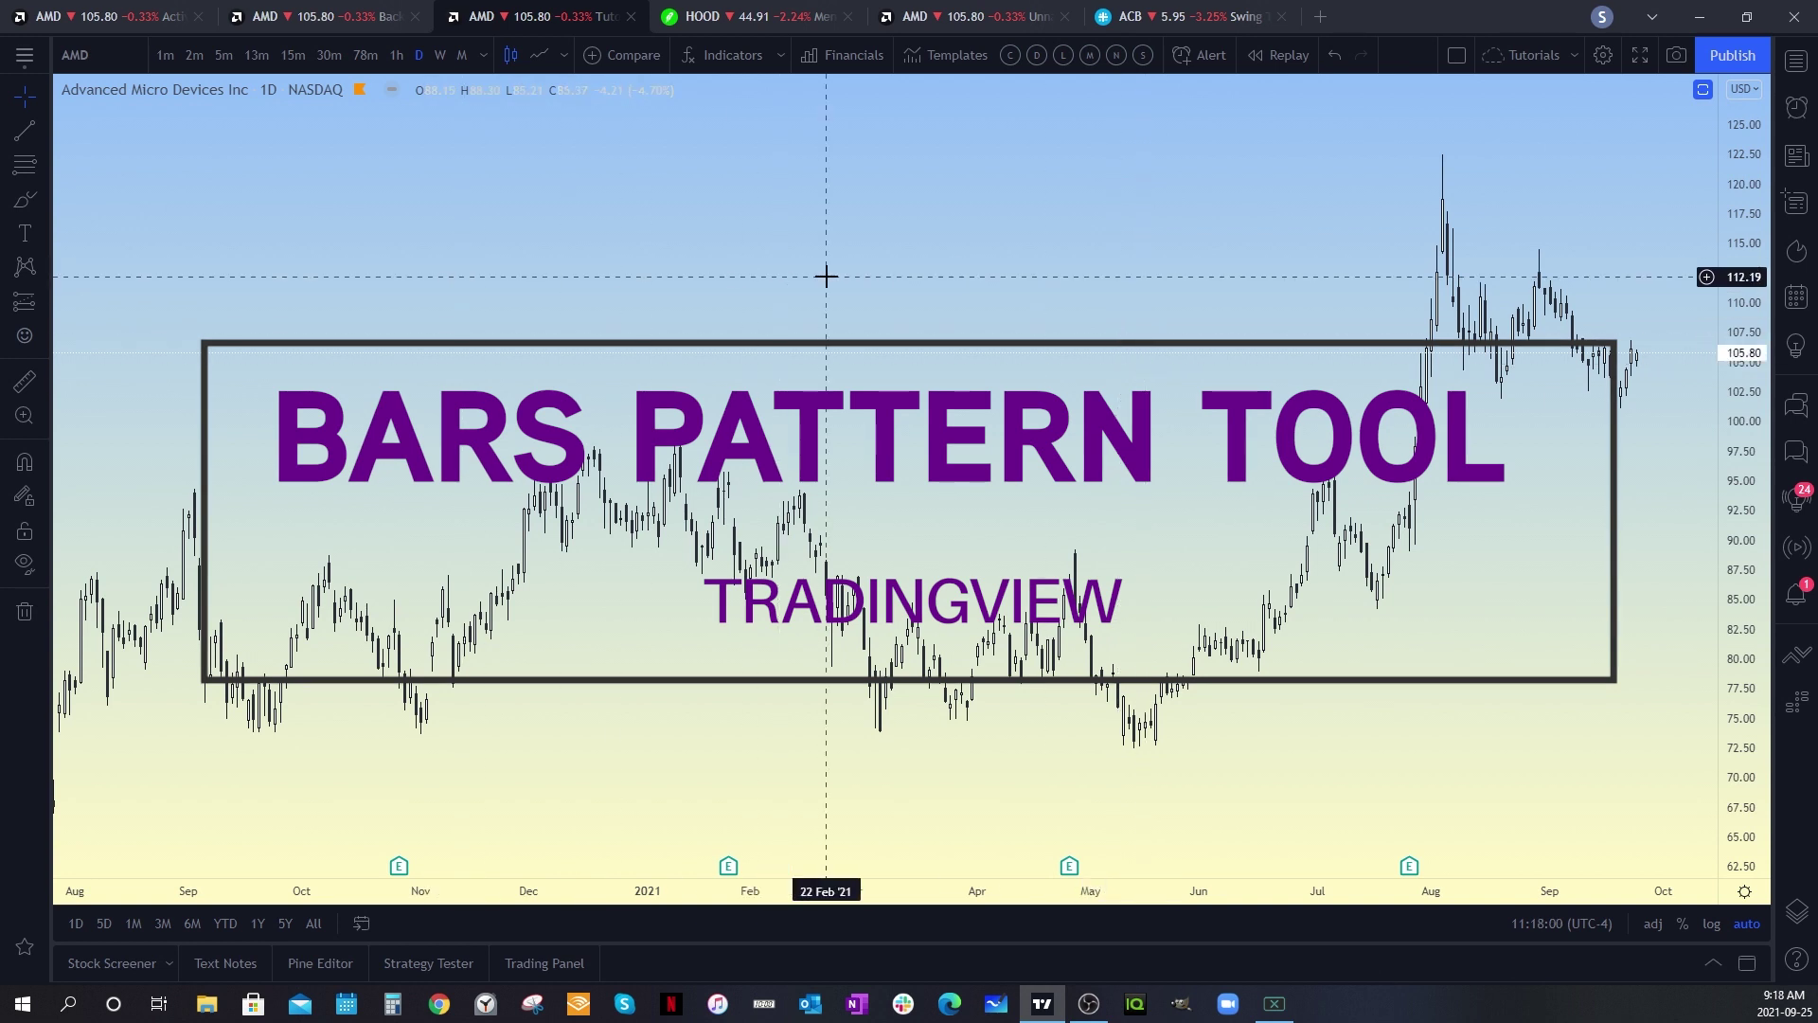
Glance at the Forecasting and Measurement tools, then frame AMD's daily chart on Sep 2019–Apr 2021.
click(45, 303)
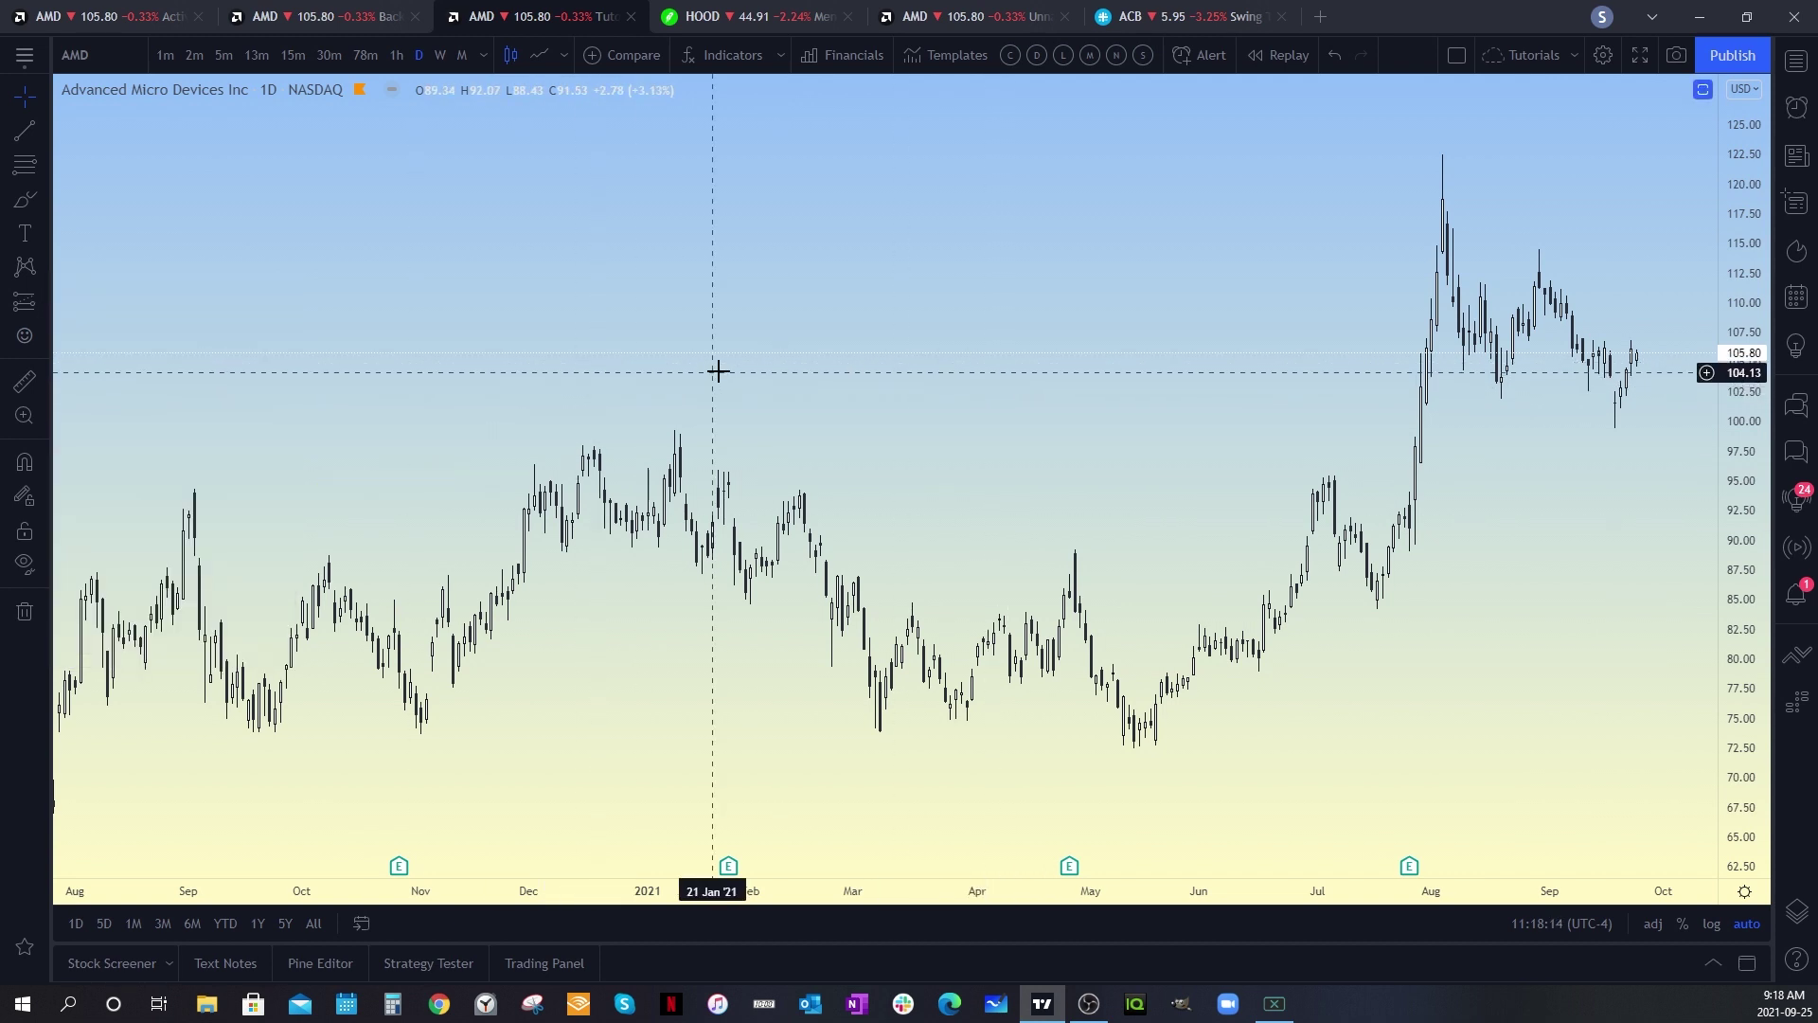
scroll(886, 368, down, 2)
mouse_move(811, 357)
mouse_down()
mouse_move(1006, 349)
mouse_move(784, 348)
mouse_up()
scroll(782, 349, down, 2)
drag(820, 515, 1005, 522)
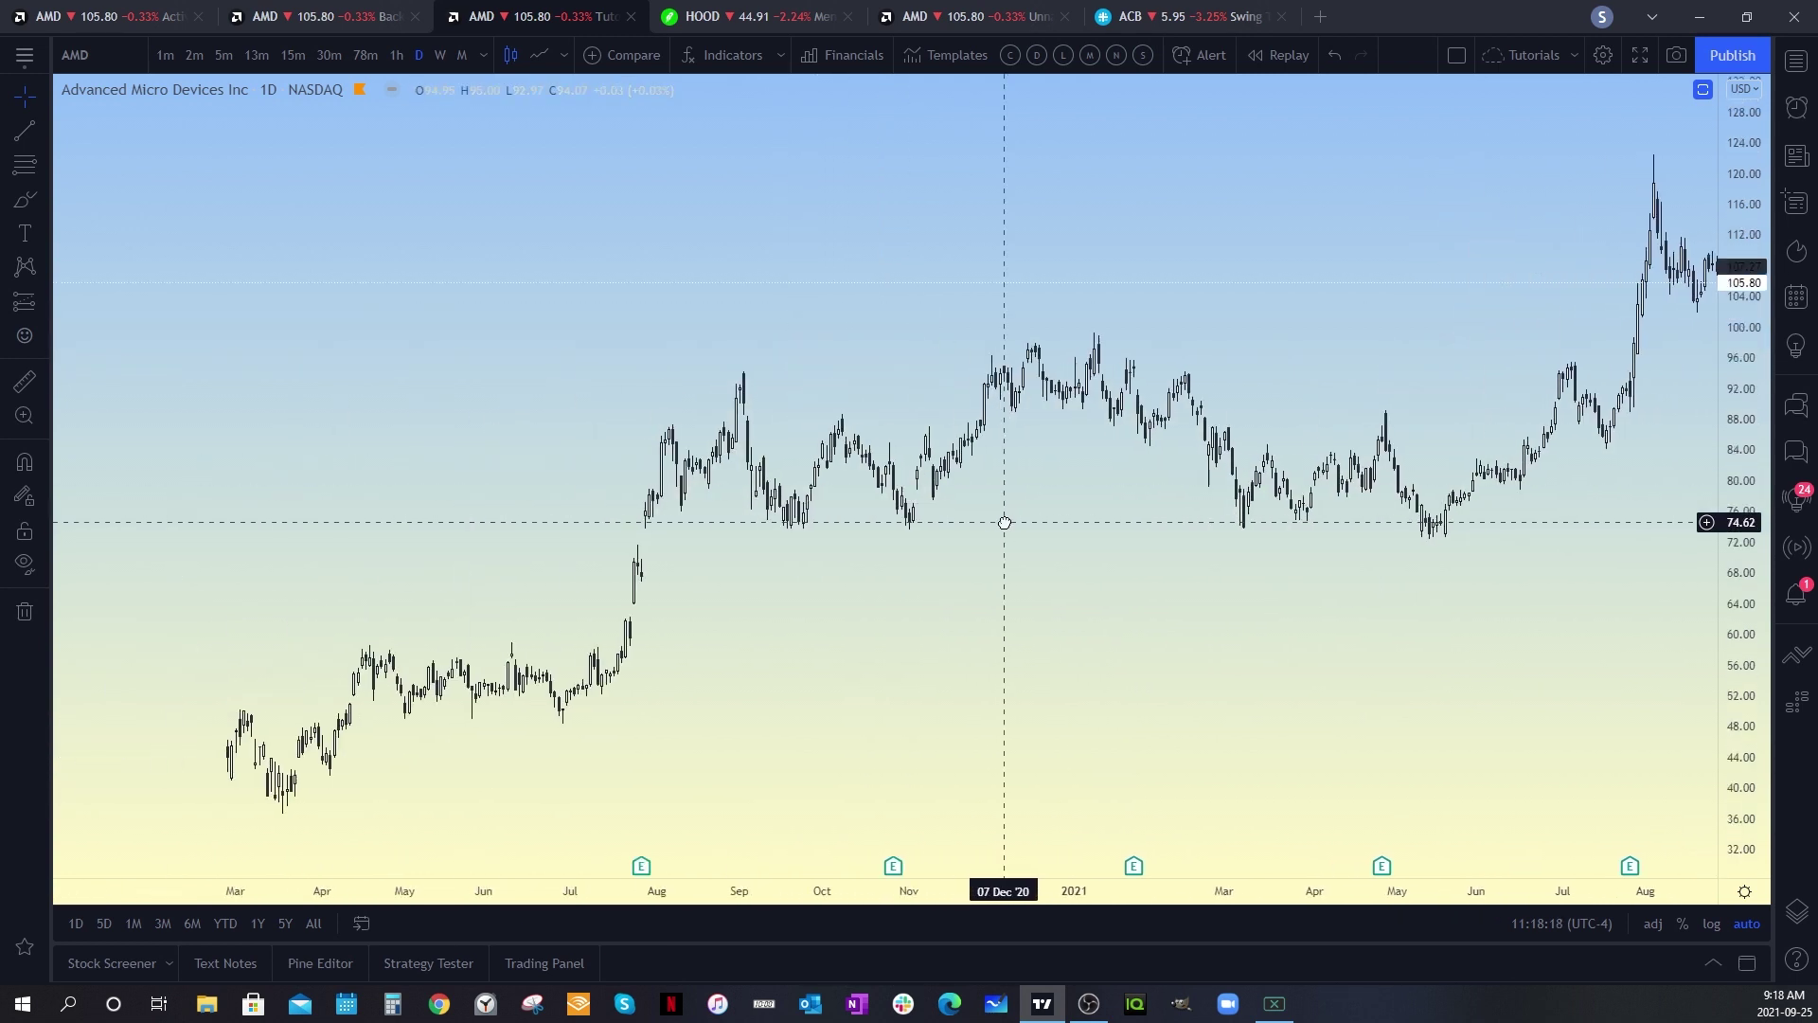
drag(1015, 589, 866, 592)
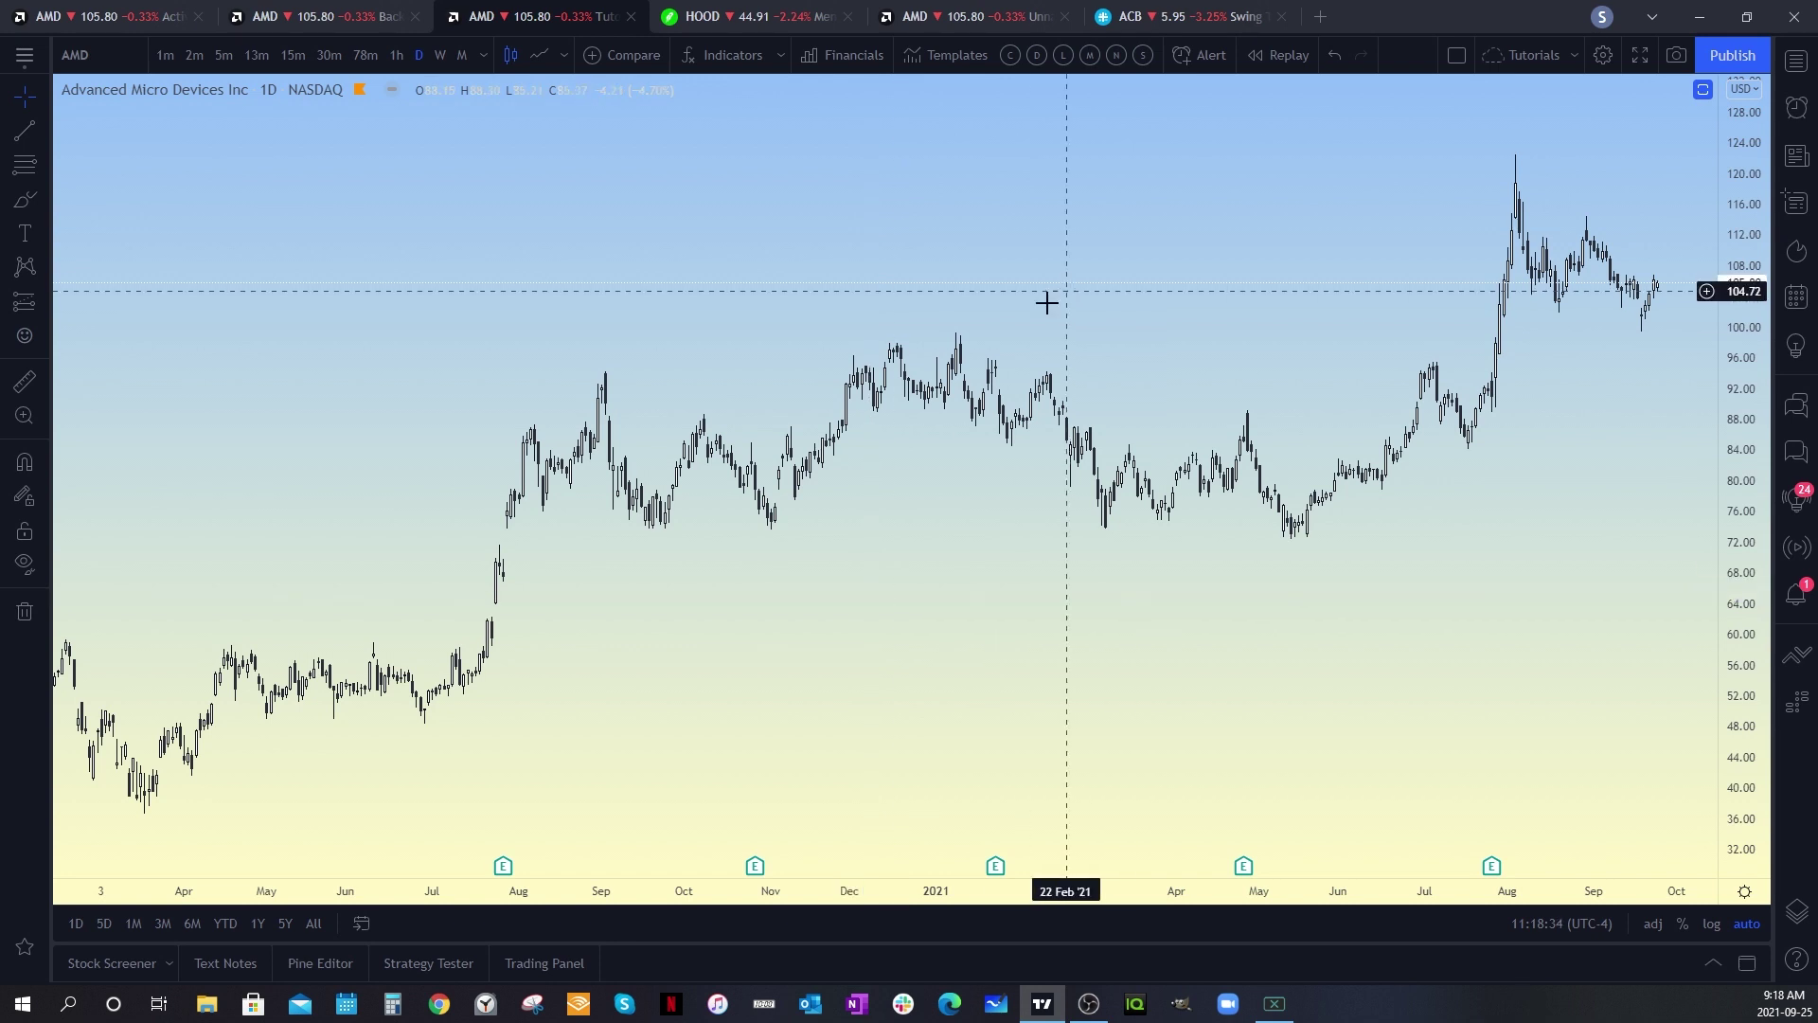
drag(889, 629, 1360, 434)
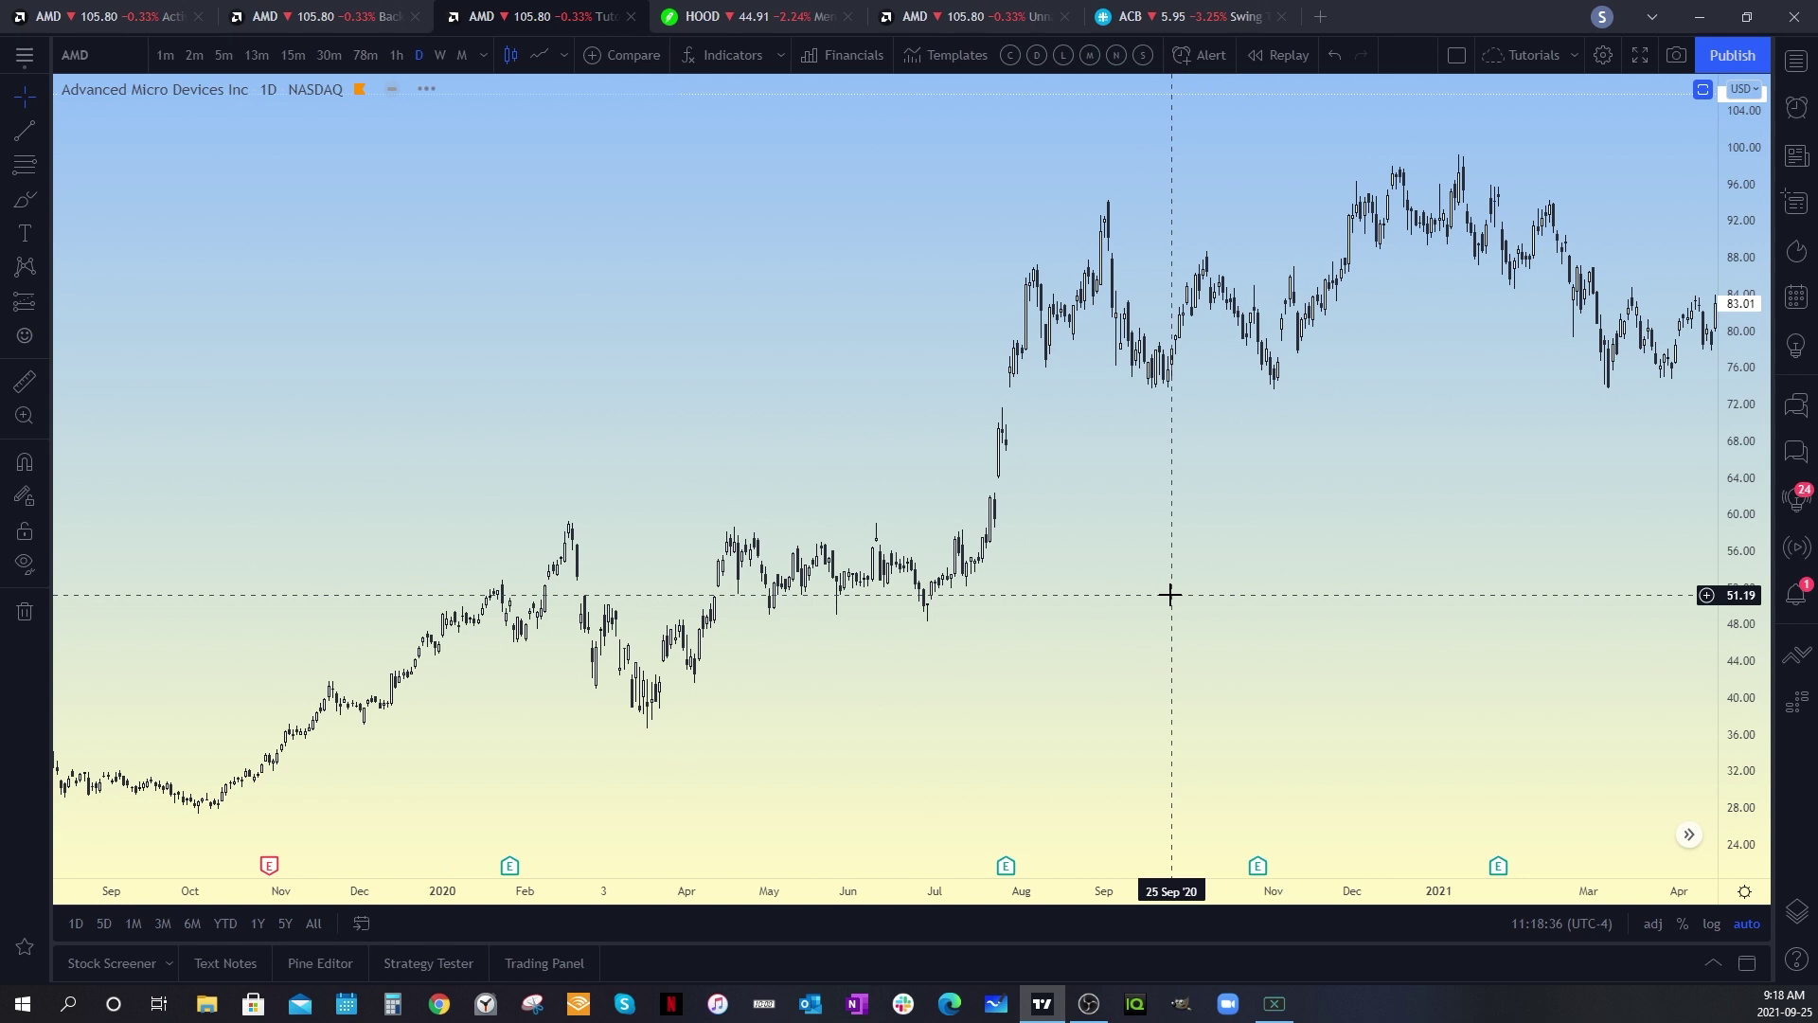
click(26, 201)
mouse_move(1123, 530)
mouse_down()
mouse_move(1055, 520)
mouse_move(473, 597)
mouse_move(1117, 541)
mouse_move(934, 513)
mouse_up()
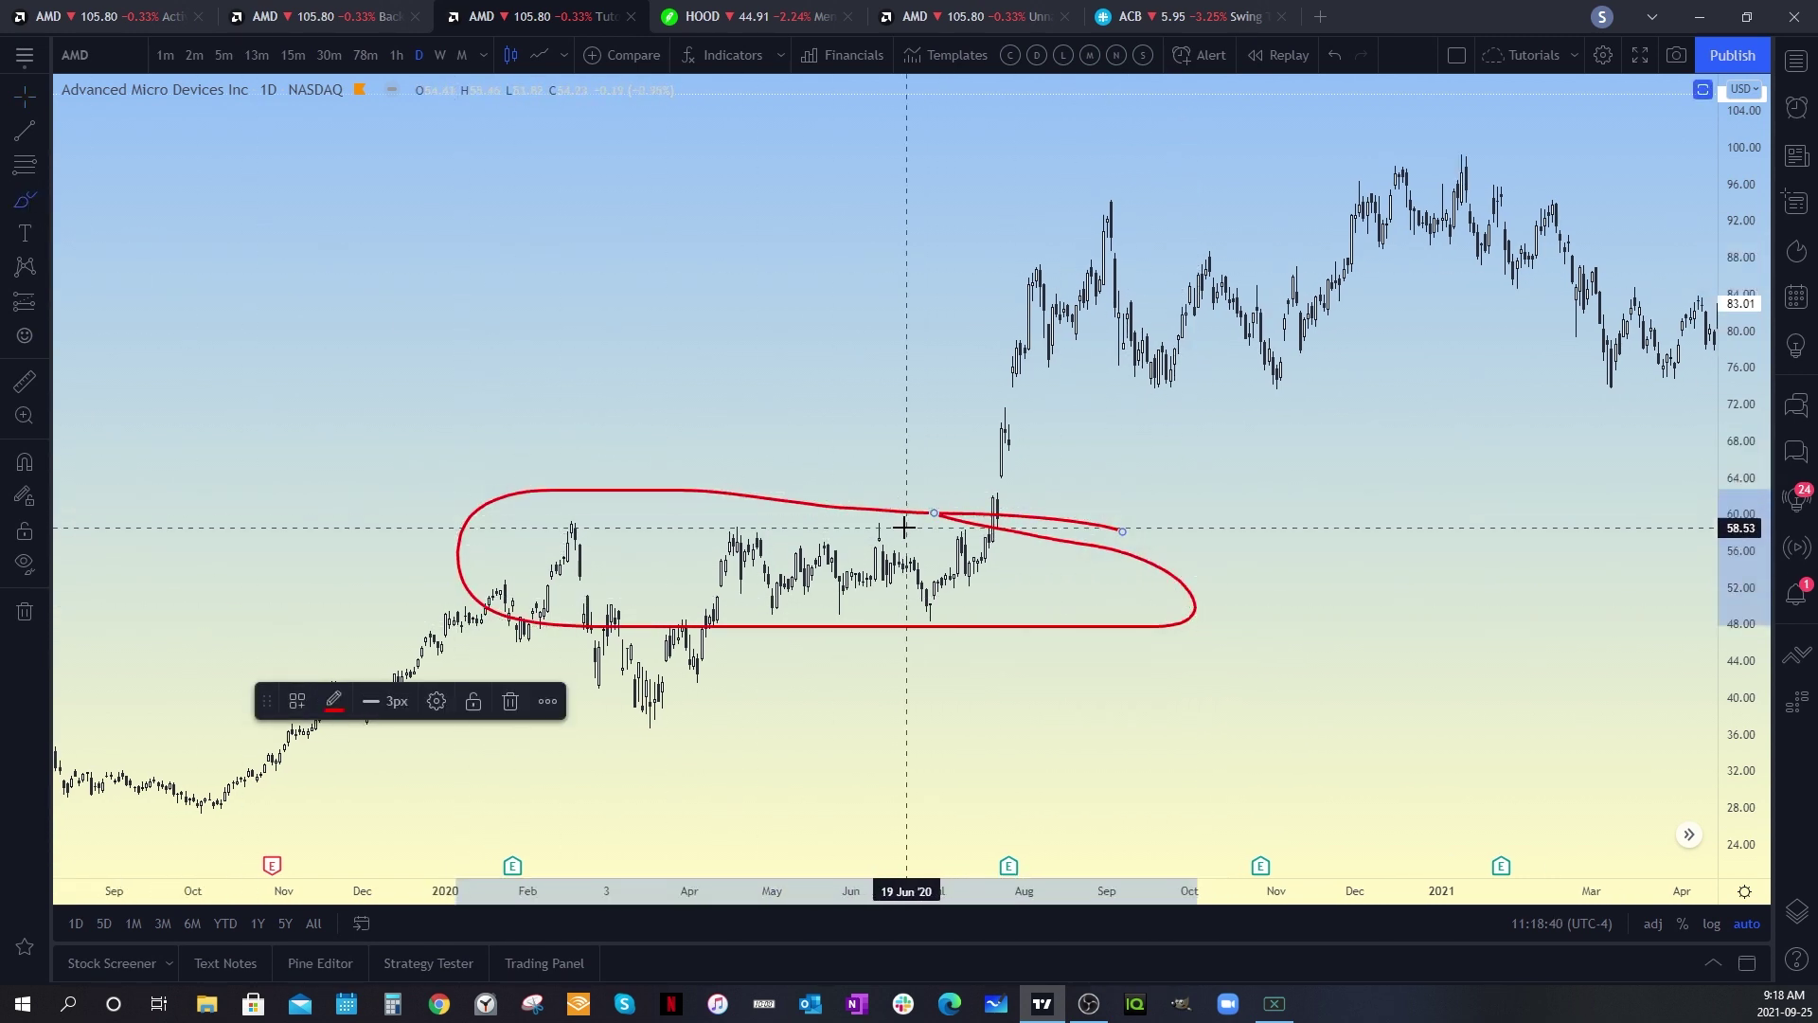
mouse_move(1021, 572)
mouse_down()
mouse_move(1061, 561)
mouse_move(1013, 500)
mouse_move(1043, 410)
mouse_move(1119, 380)
mouse_up()
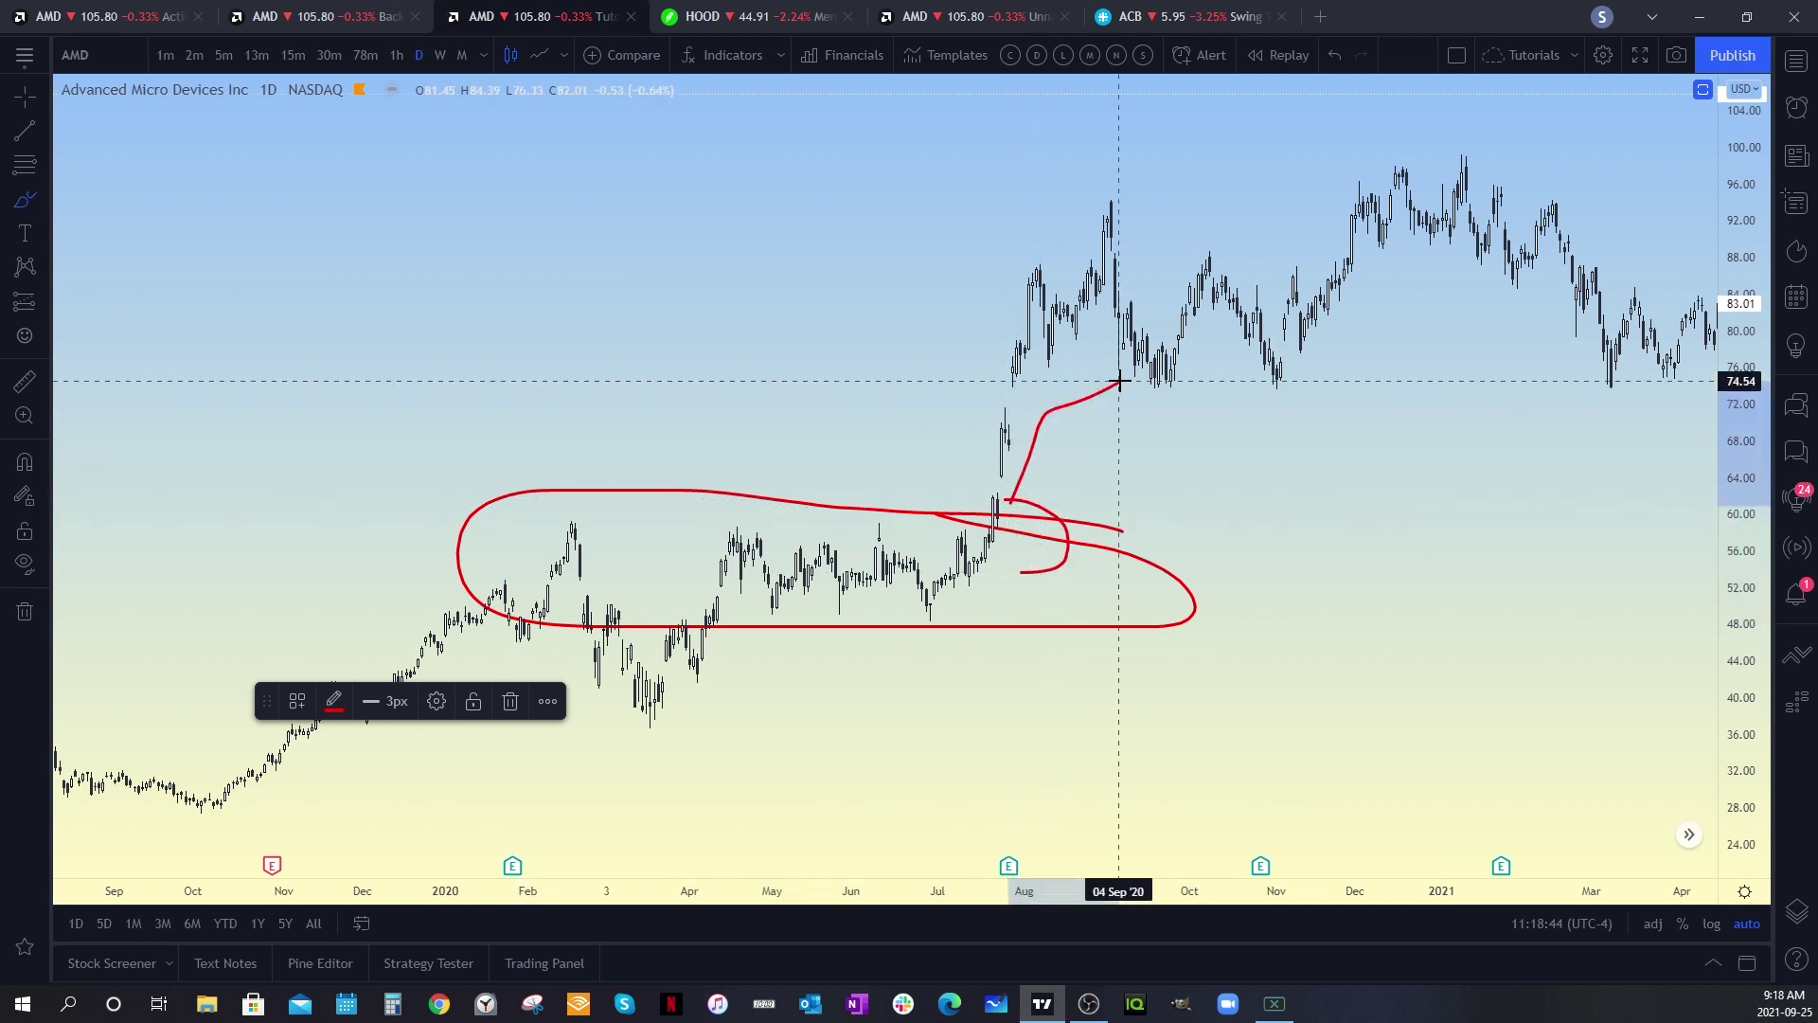
click(1383, 467)
mouse_move(1026, 420)
mouse_down()
mouse_move(1489, 450)
mouse_move(1534, 189)
mouse_move(1403, 475)
mouse_up()
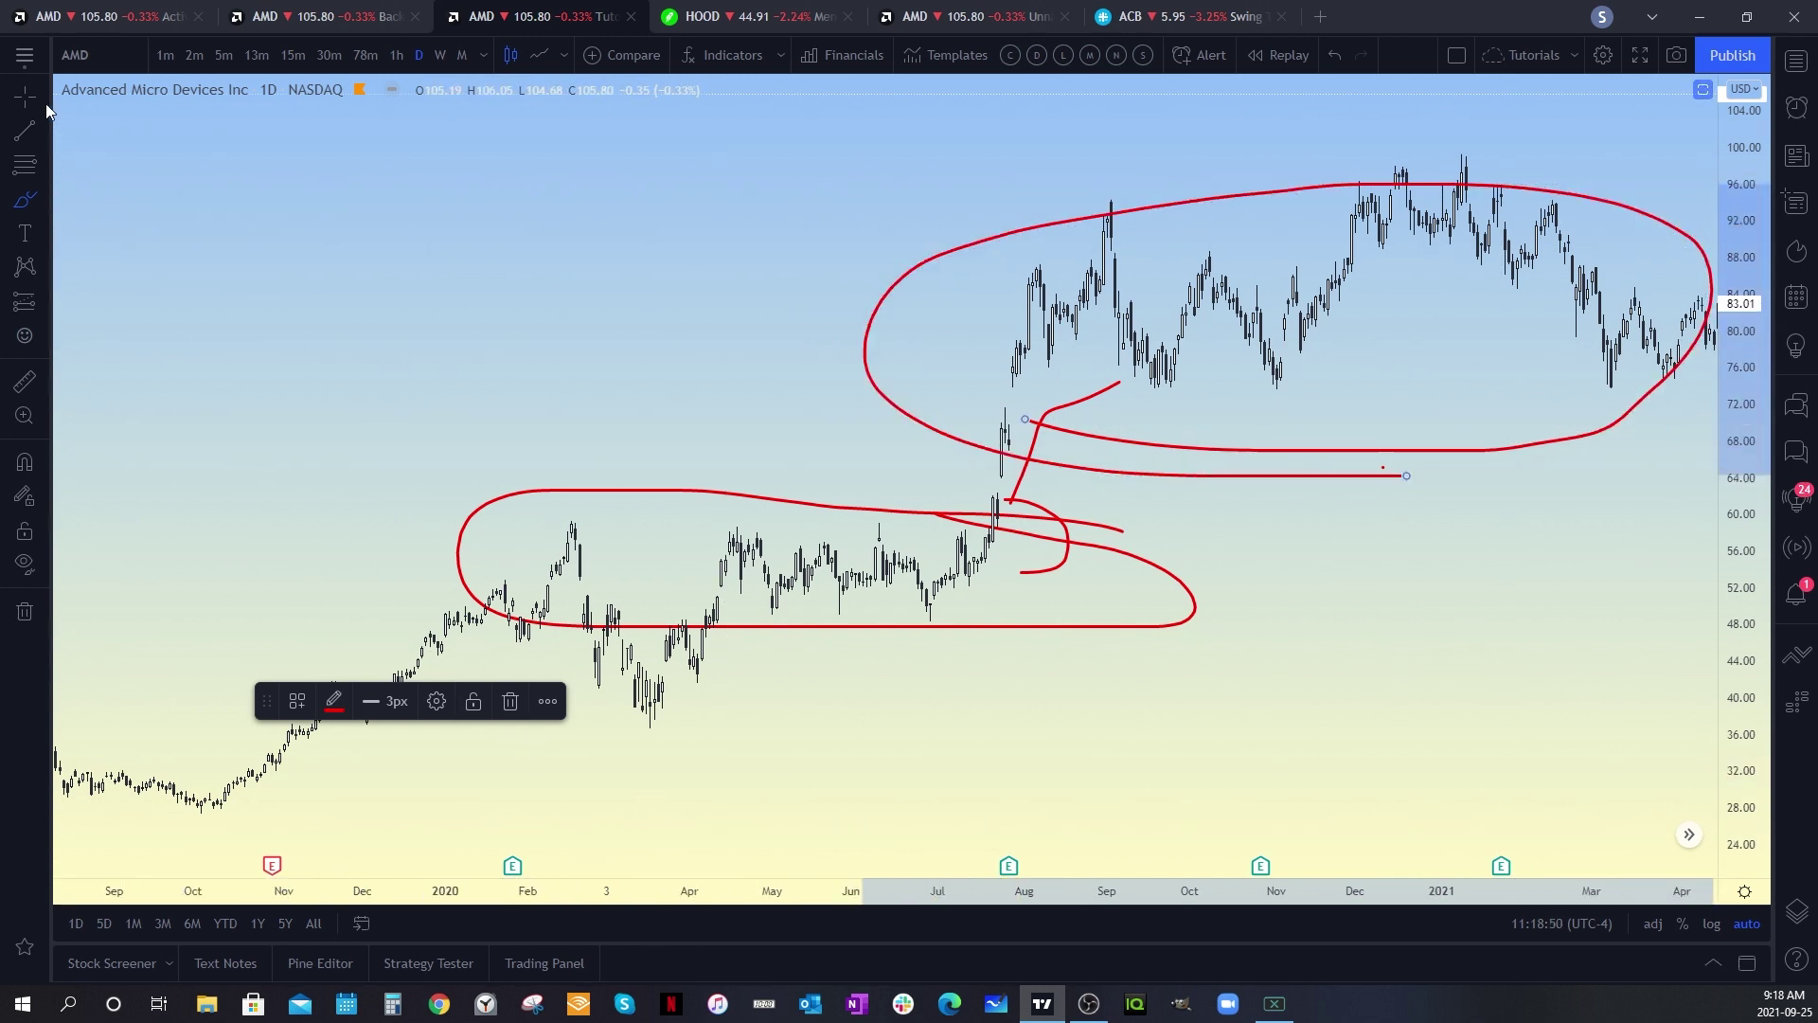
drag(1356, 603, 670, 620)
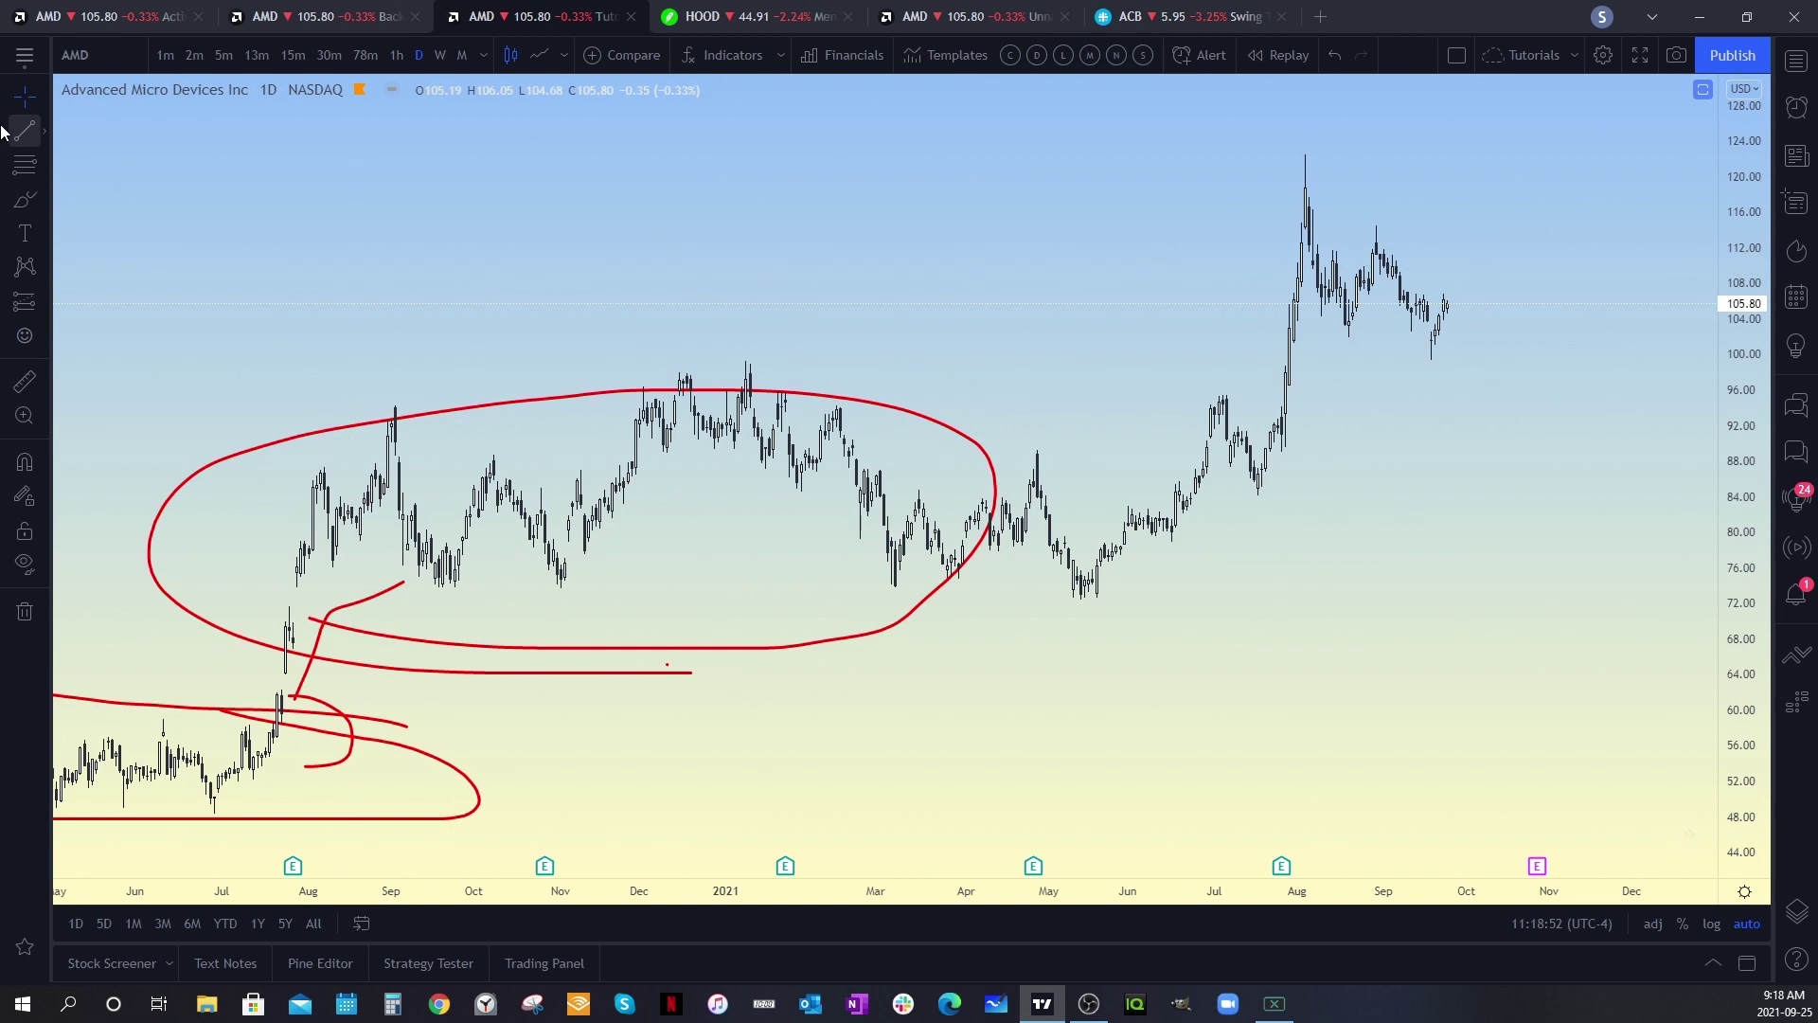
click(25, 200)
mouse_move(1278, 520)
mouse_down()
mouse_move(1370, 500)
mouse_move(1278, 396)
mouse_move(459, 344)
mouse_move(327, 529)
mouse_move(1506, 474)
mouse_move(1404, 458)
mouse_up()
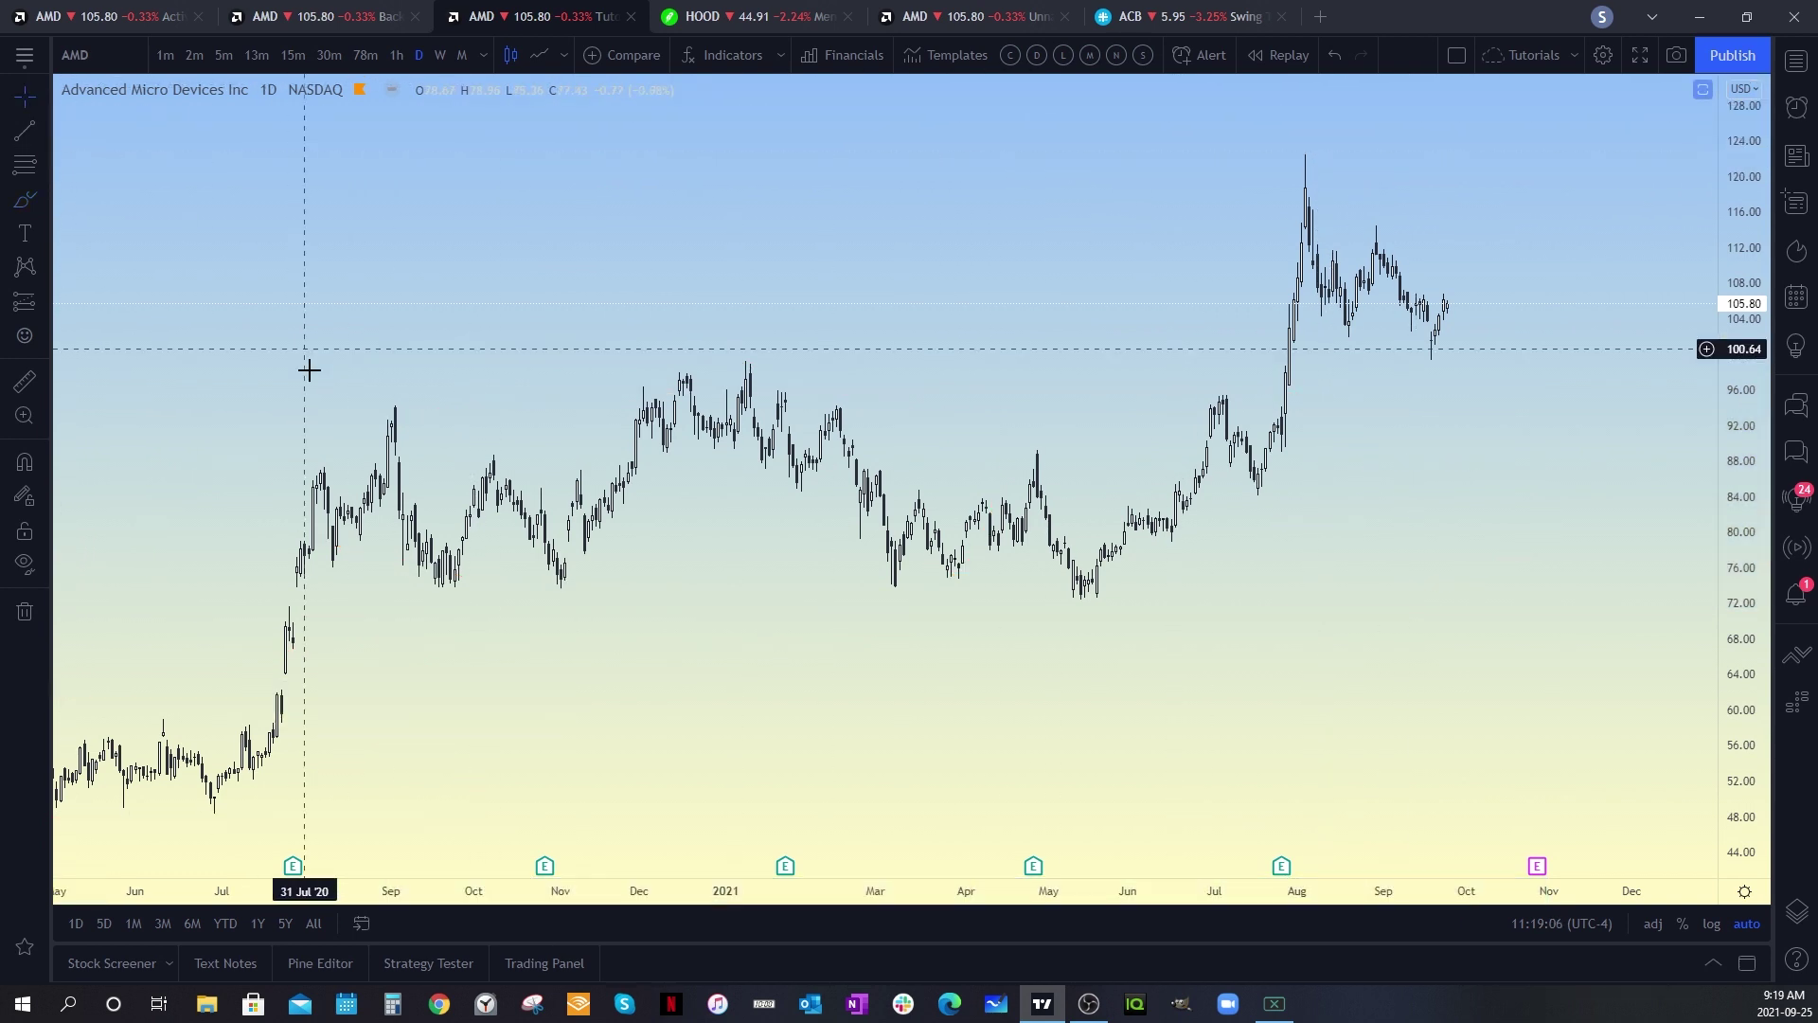
drag(309, 369, 747, 547)
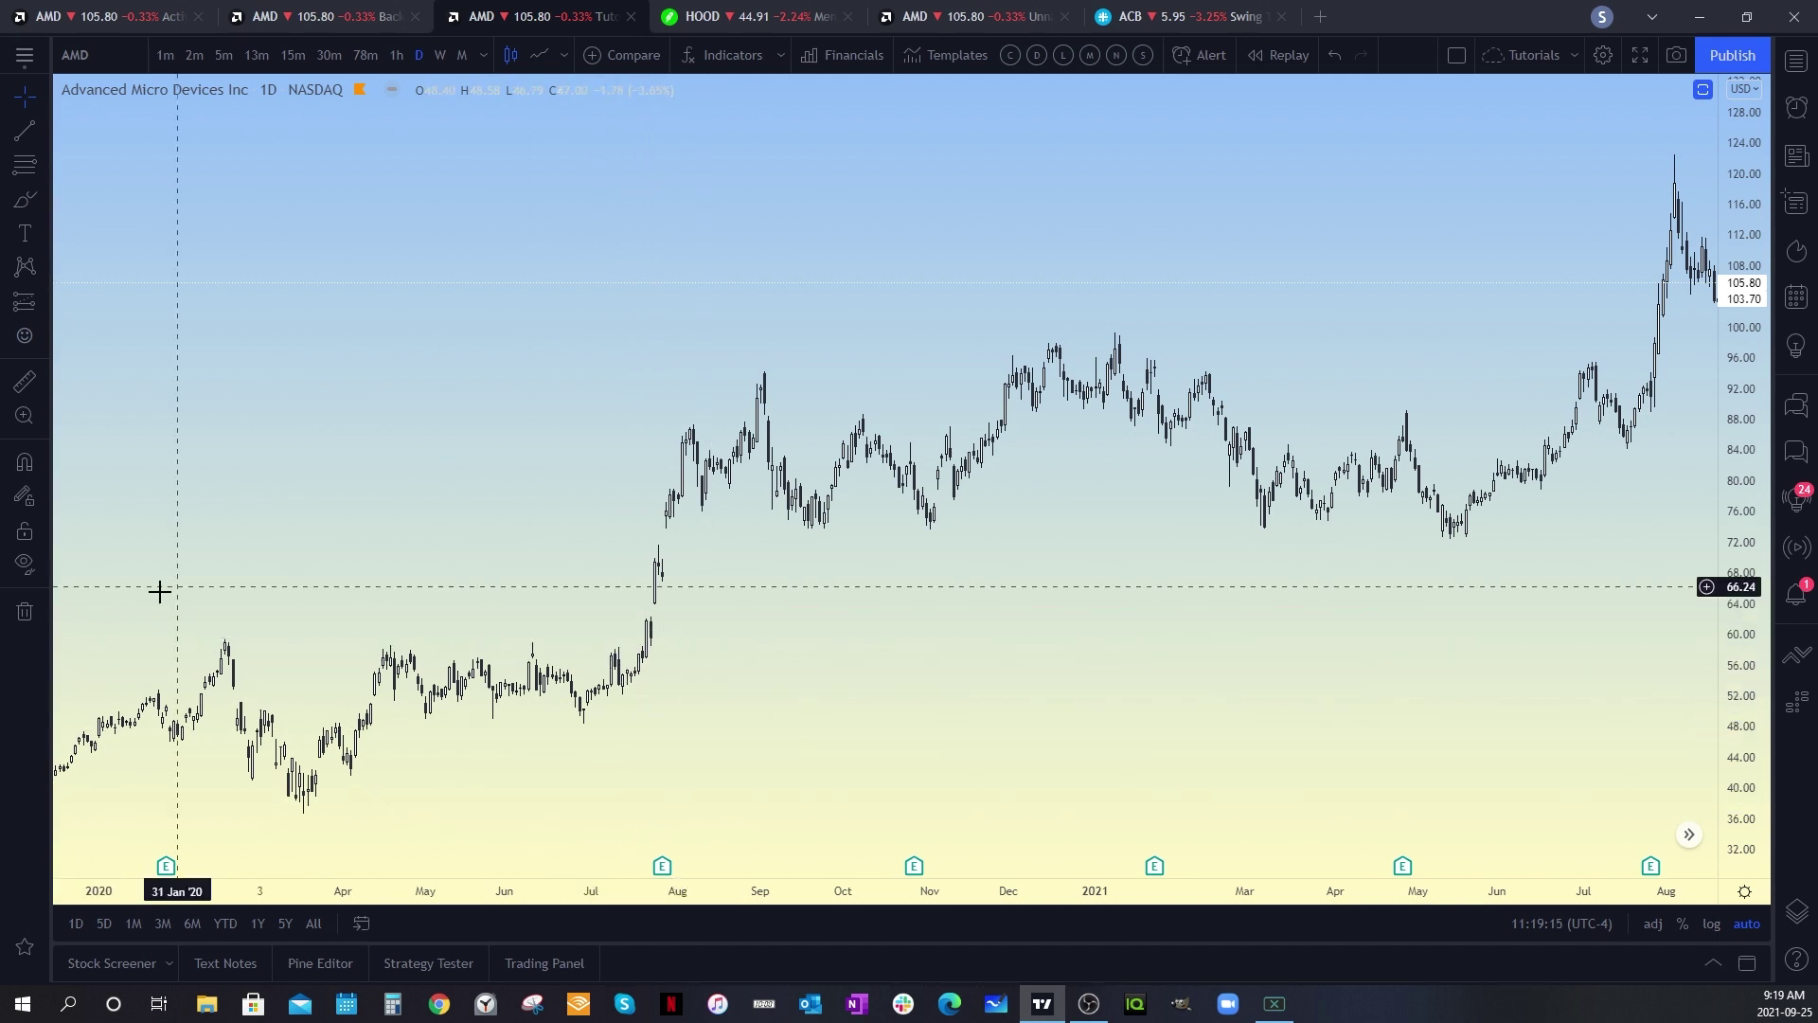
Pick the Bars Pattern tool and anchor it at AMD's 22 Jul 2020 breakout bar.
click(46, 308)
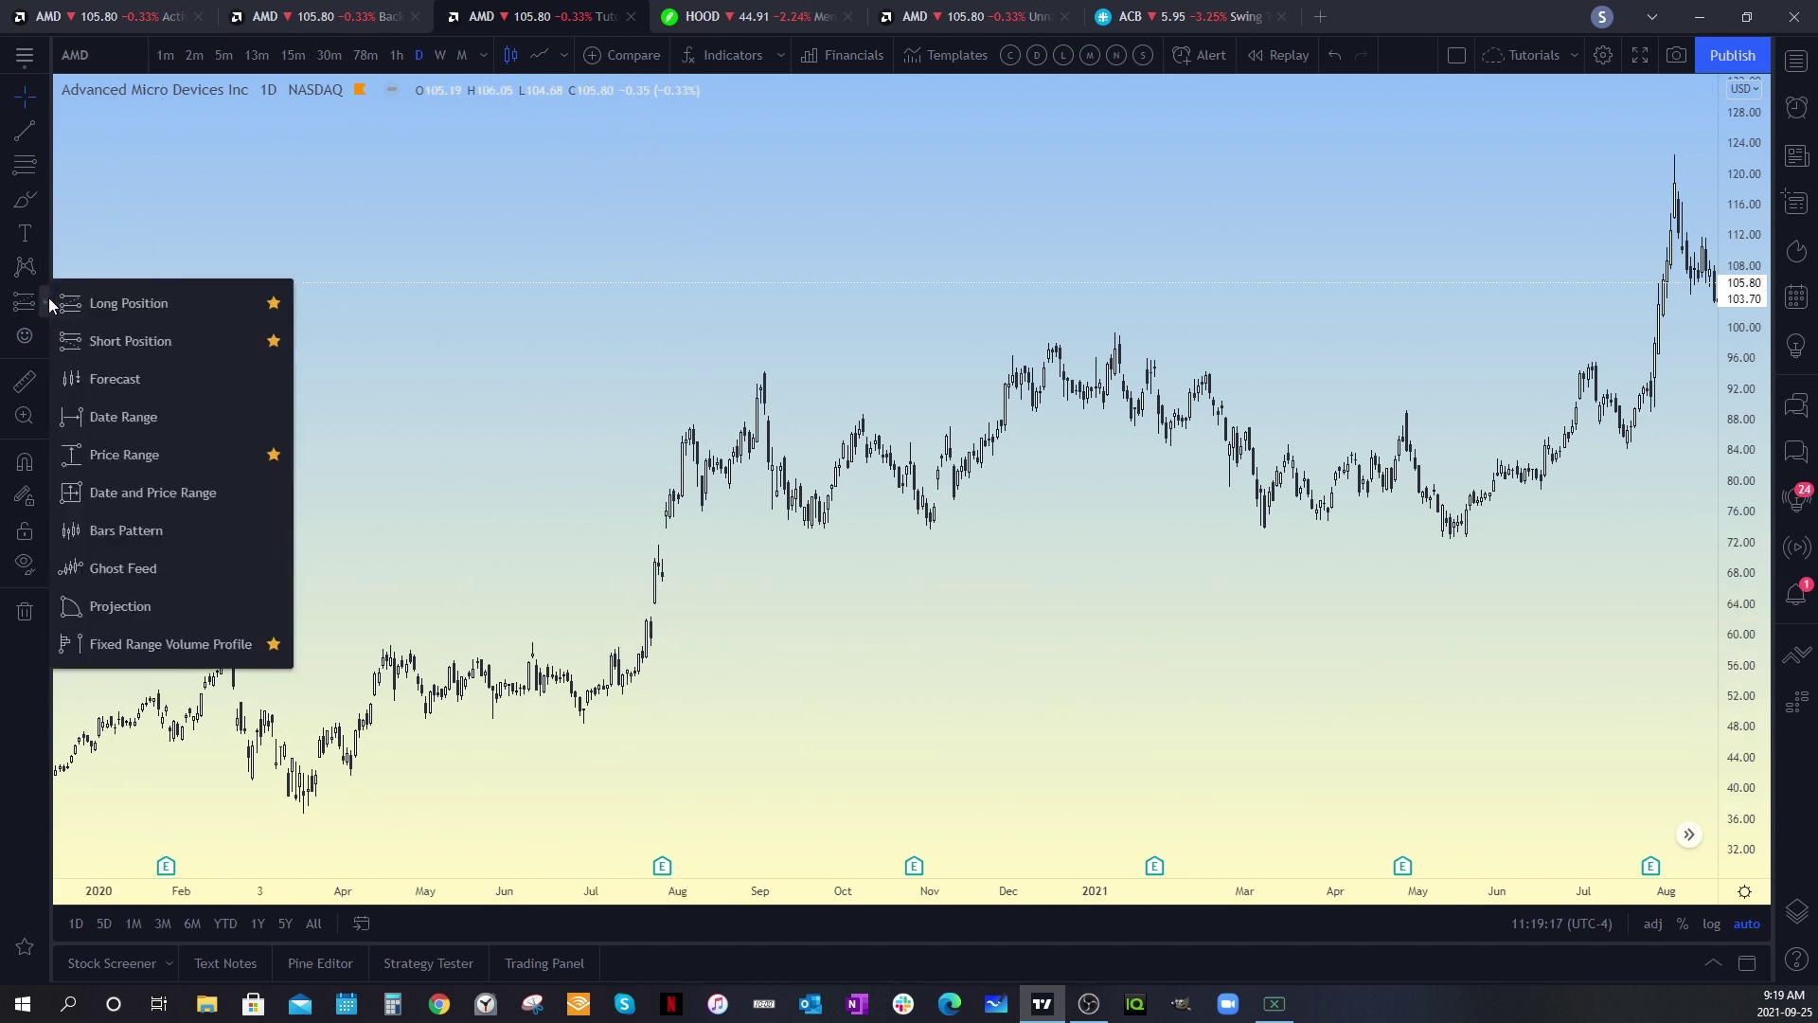
click(95, 530)
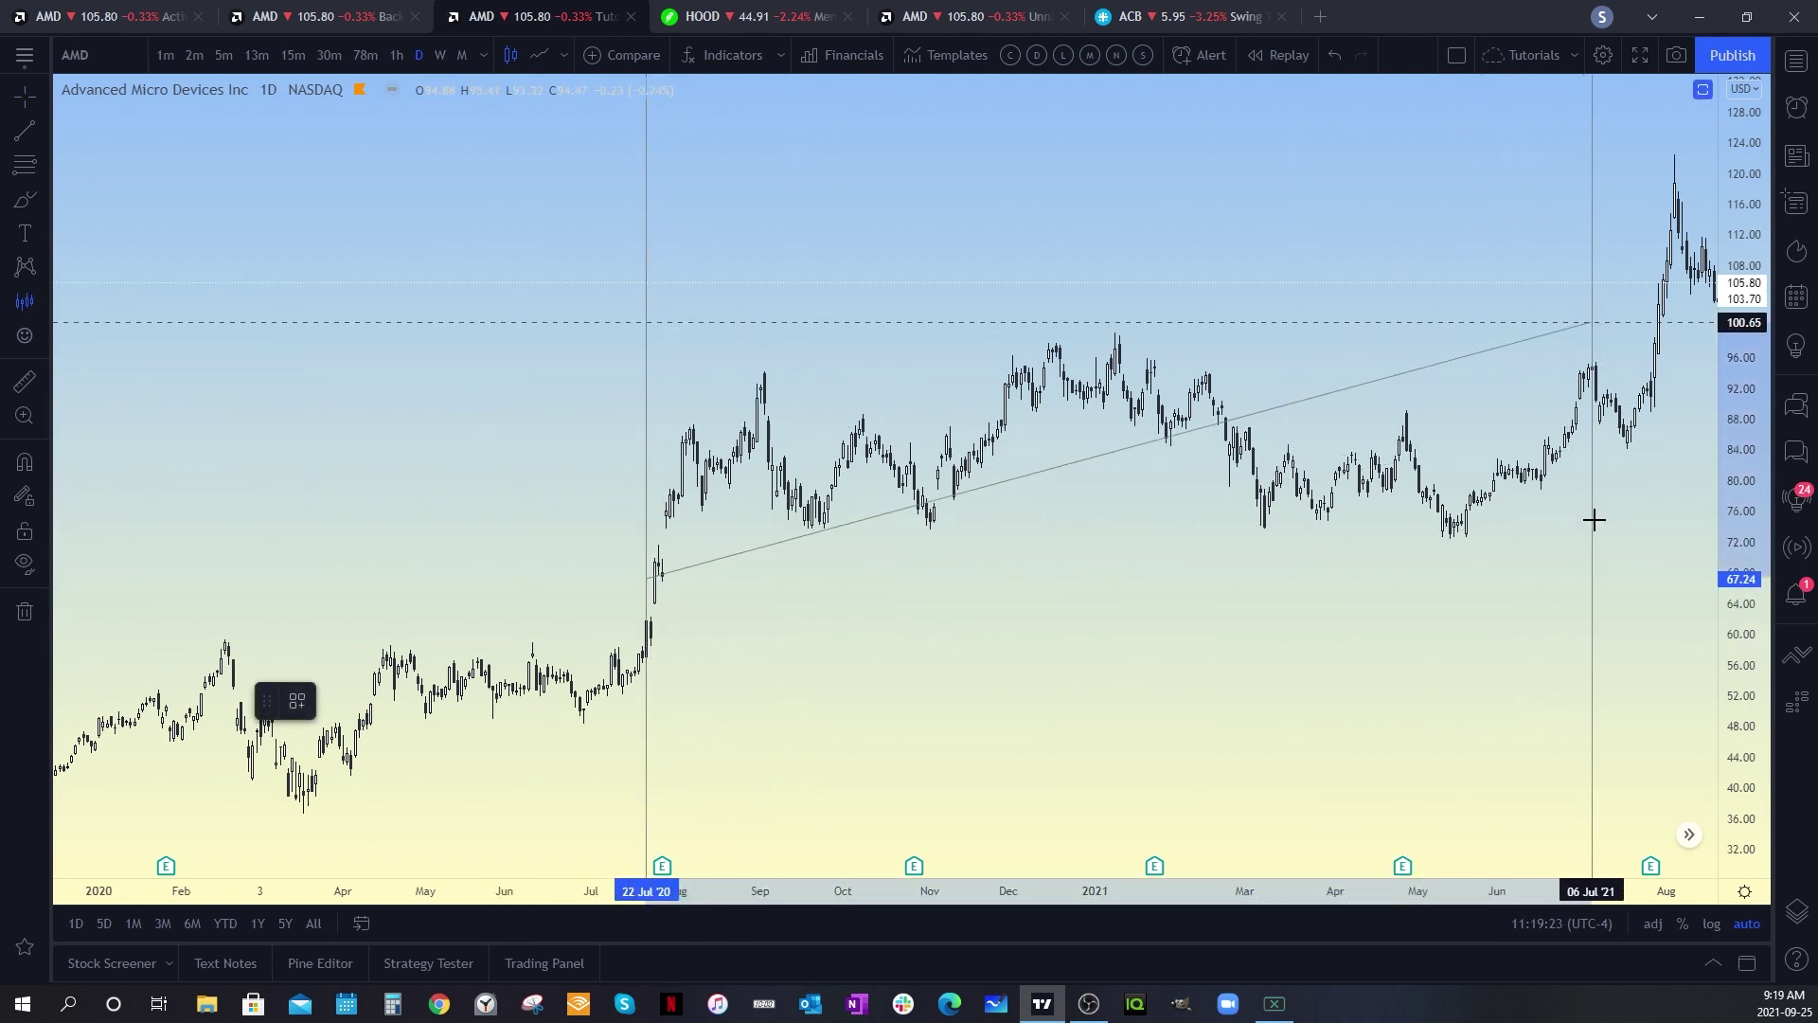
click(1652, 517)
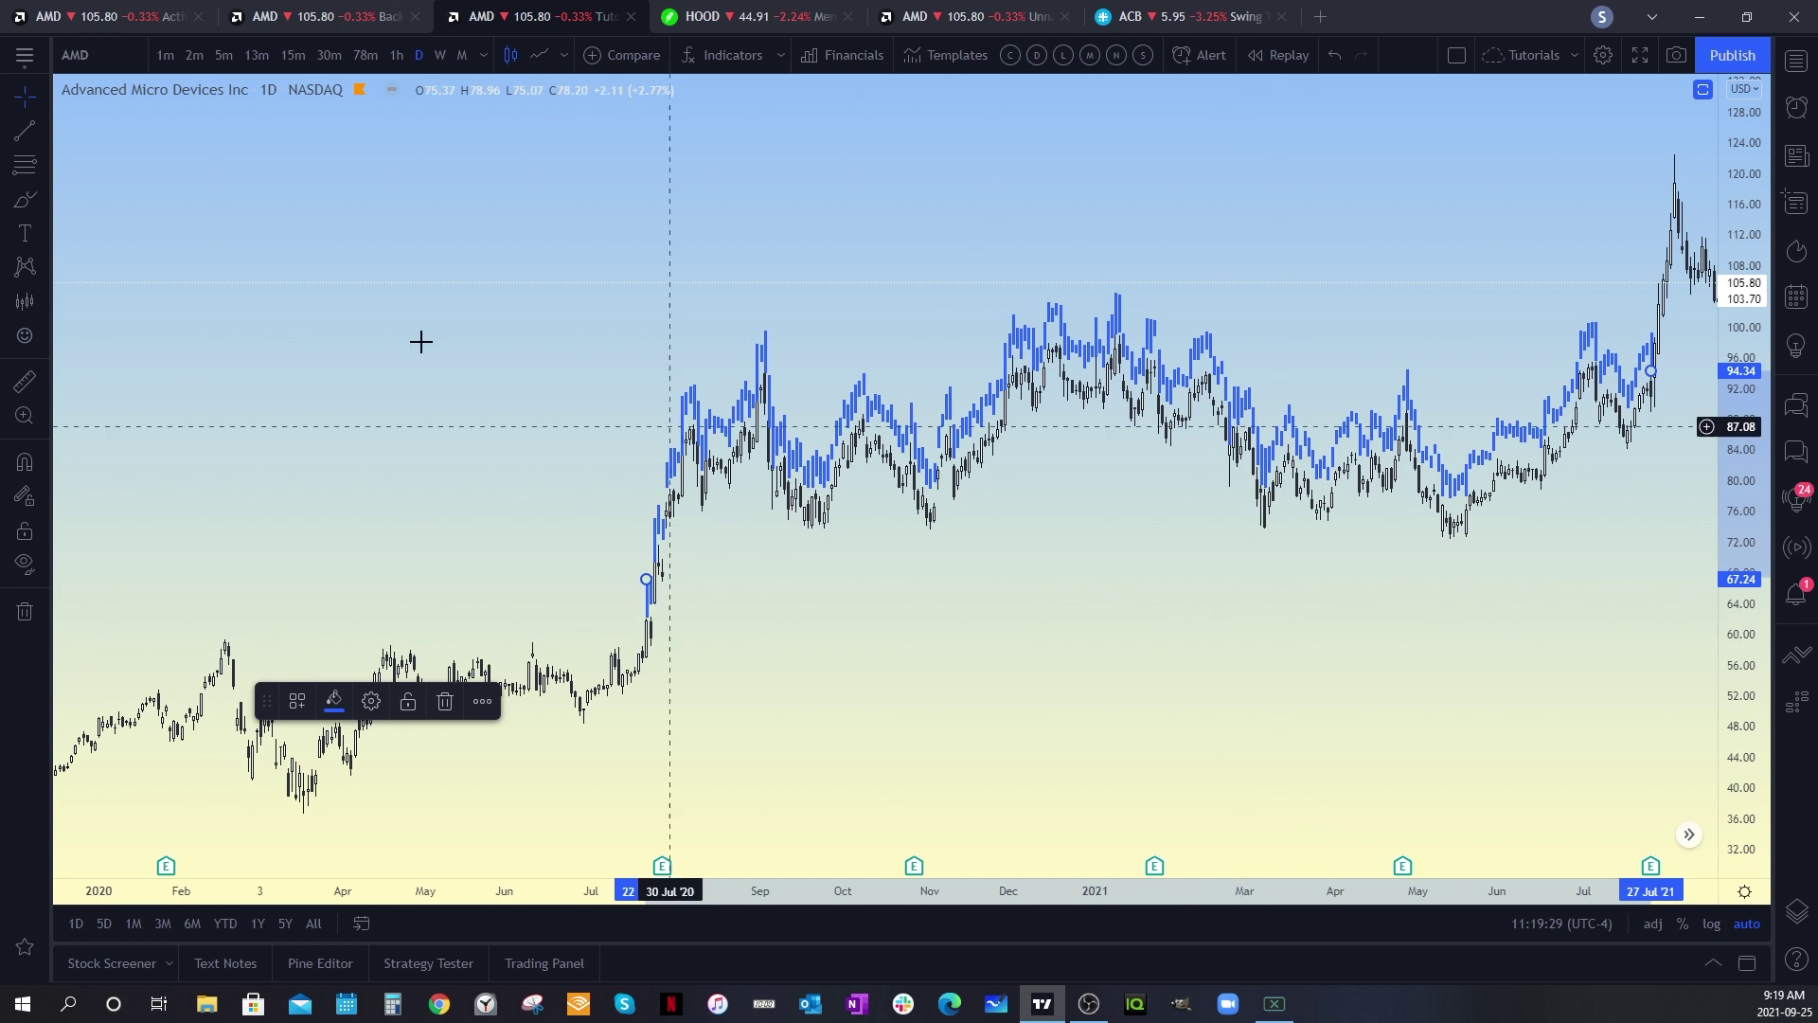
Move the blue bars copy to start at AMD's 20 Jul 2021 bar, projecting to about July 2022.
drag(1500, 640, 1029, 653)
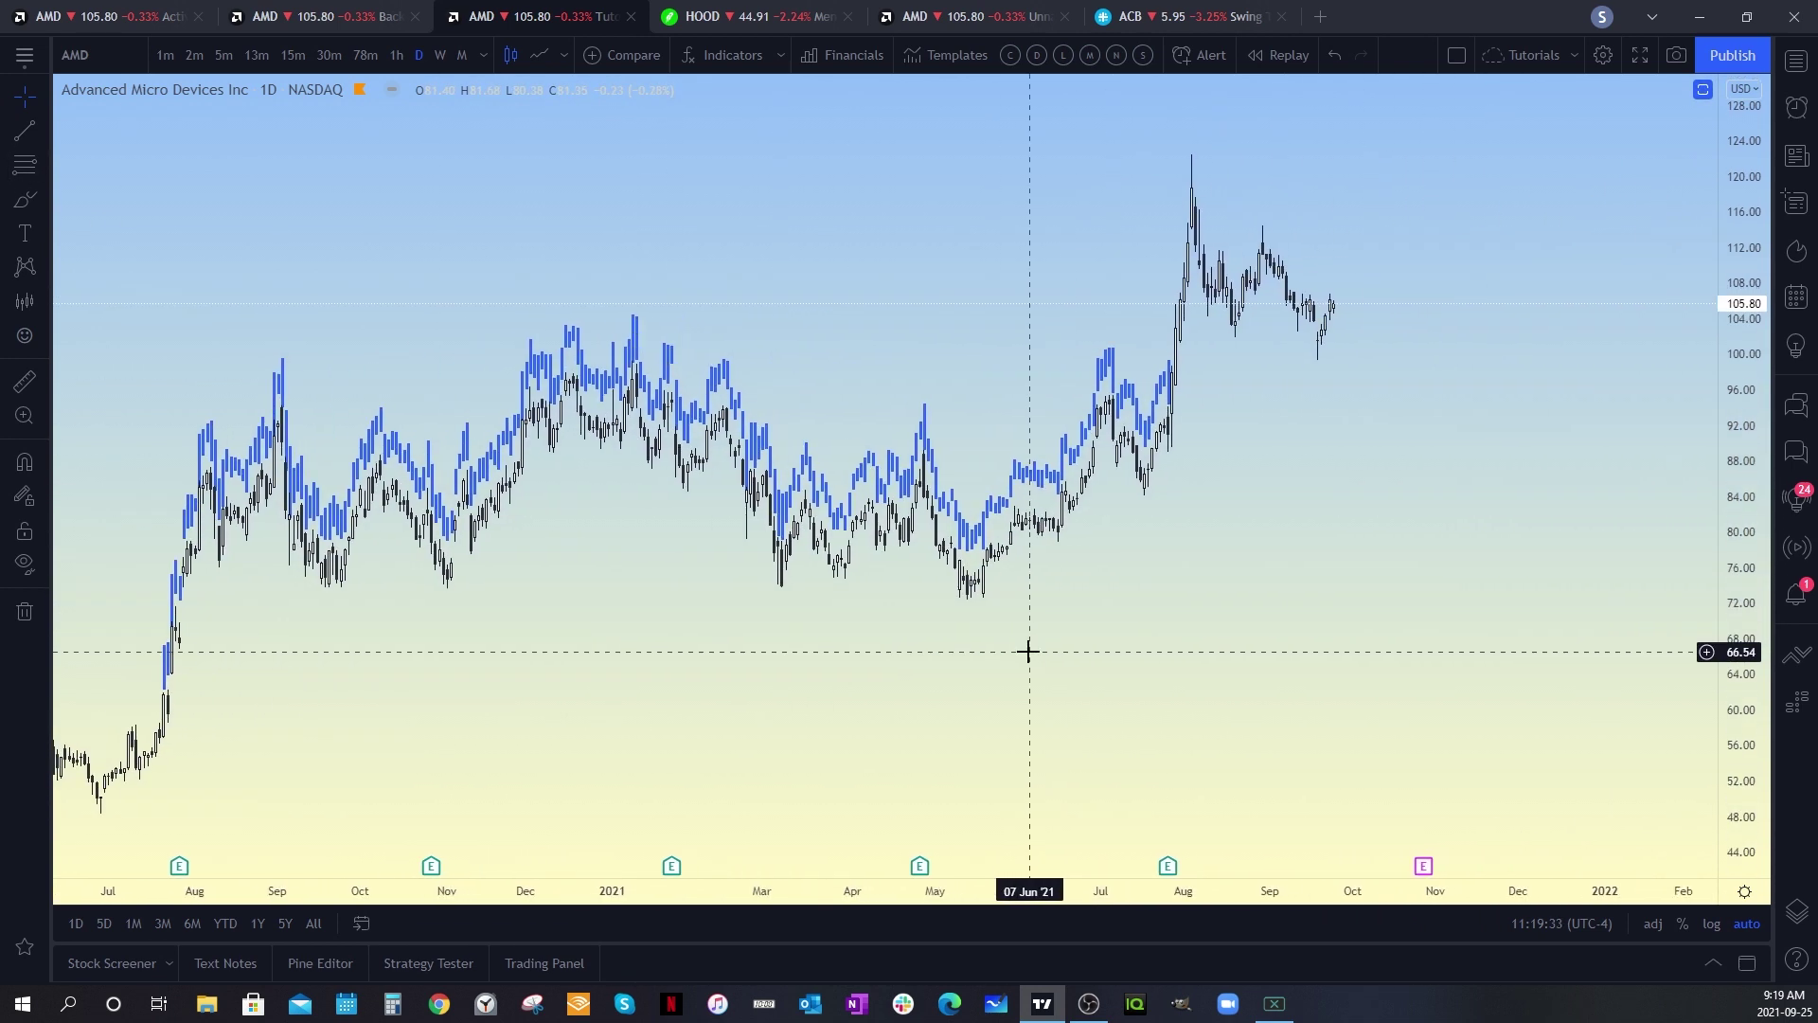
mouse_move(279, 402)
mouse_down()
mouse_move(600, 410)
mouse_move(1108, 312)
mouse_move(1269, 143)
mouse_move(1262, 213)
mouse_up()
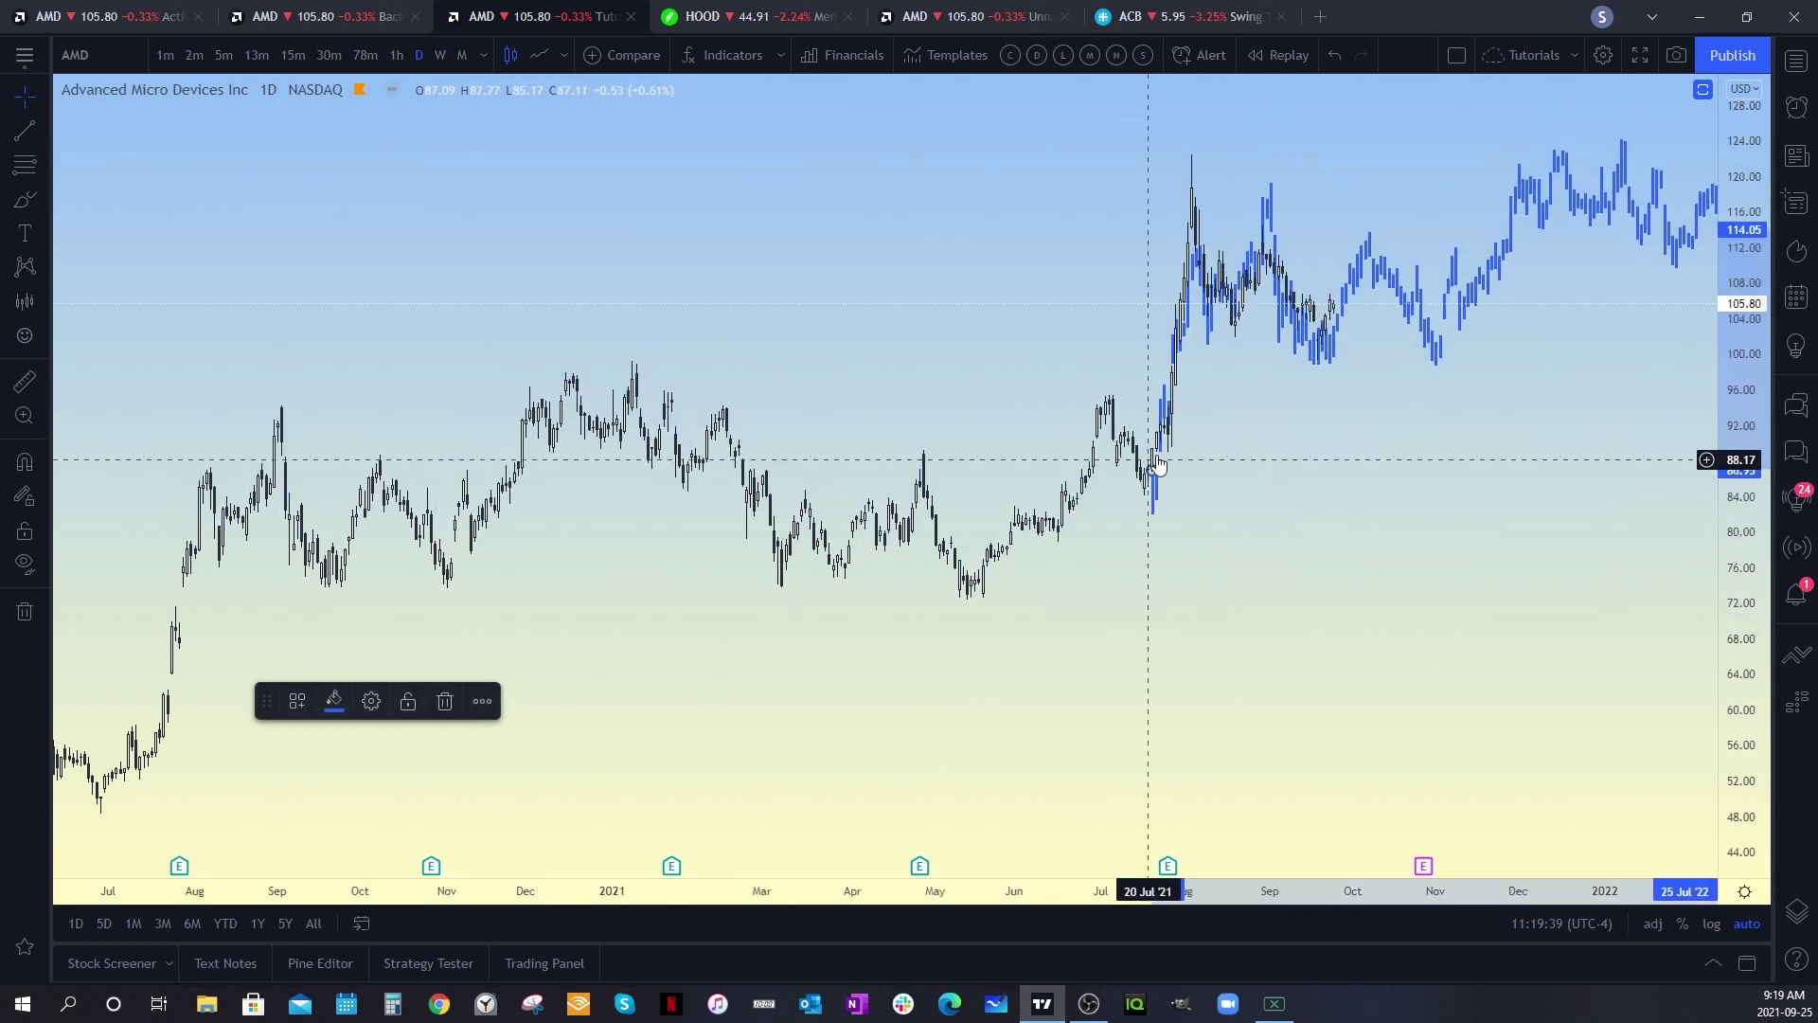
mouse_move(1165, 426)
mouse_down()
mouse_move(1165, 394)
mouse_move(1190, 407)
mouse_up()
mouse_move(1392, 470)
mouse_down()
mouse_move(764, 483)
mouse_move(726, 512)
mouse_up()
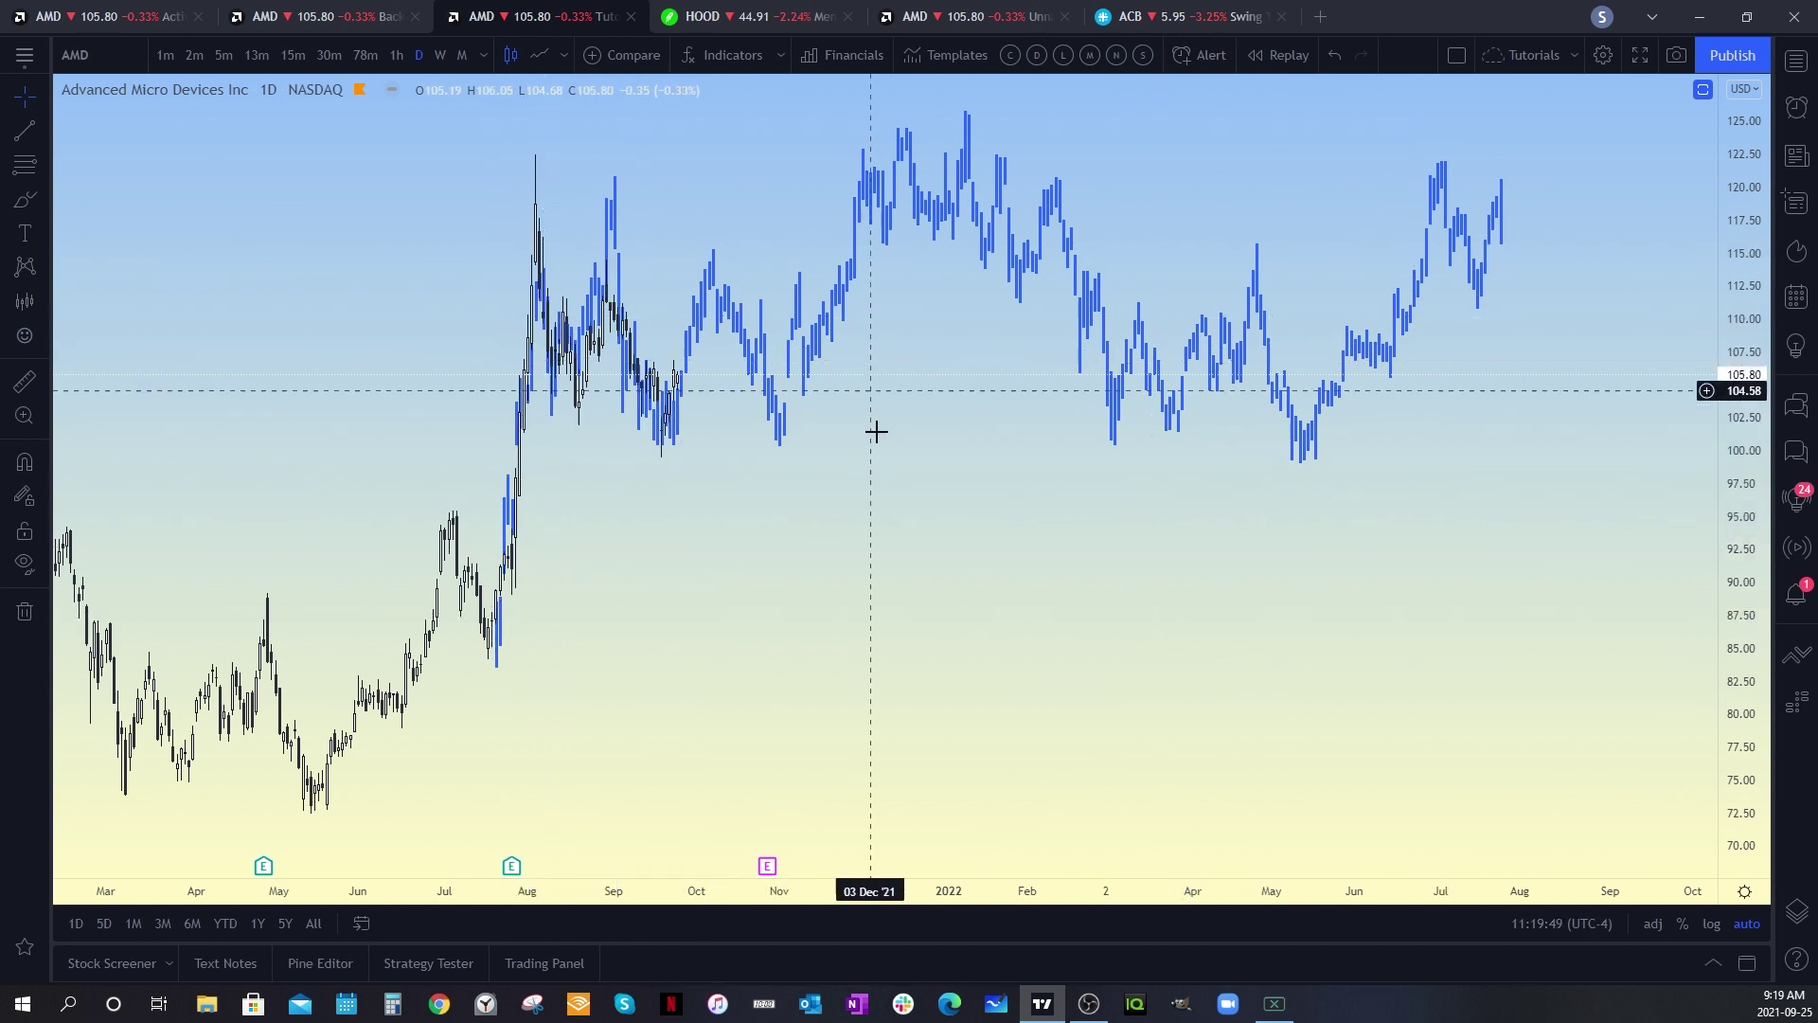
Select the blue projected bars pattern and copy it with Ctrl+C.
drag(953, 497, 990, 531)
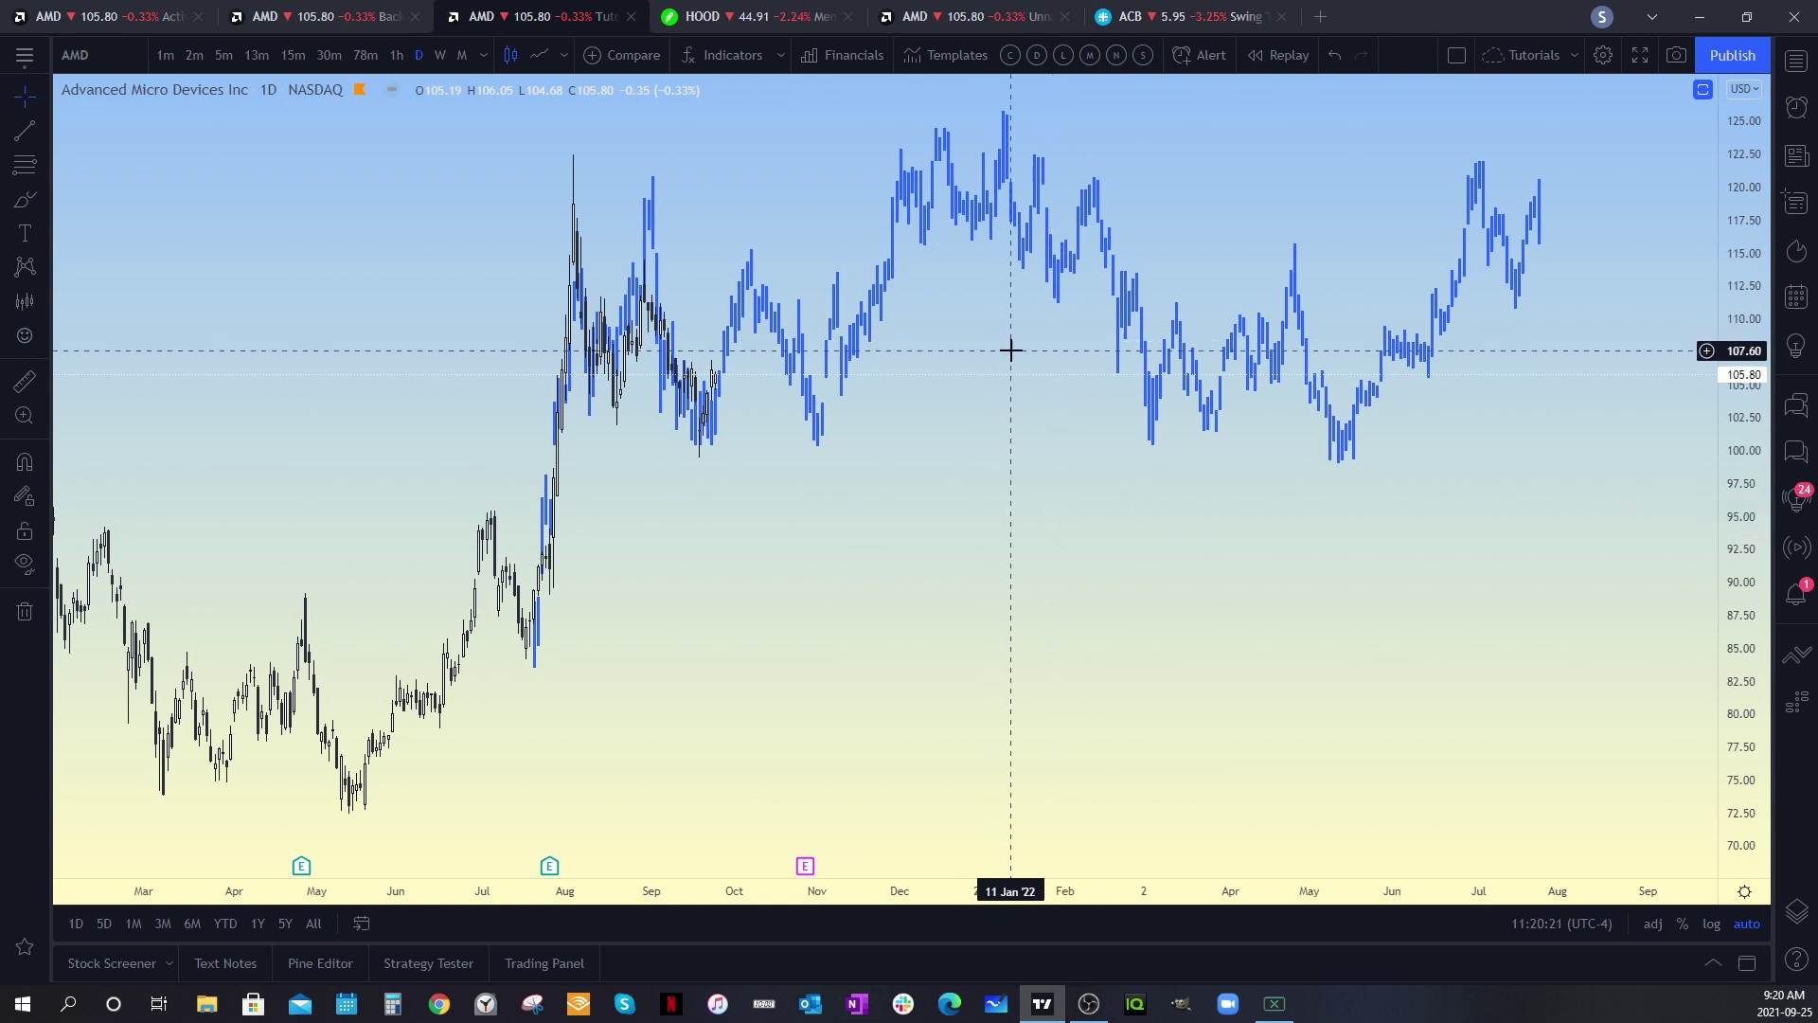
drag(1057, 366, 840, 369)
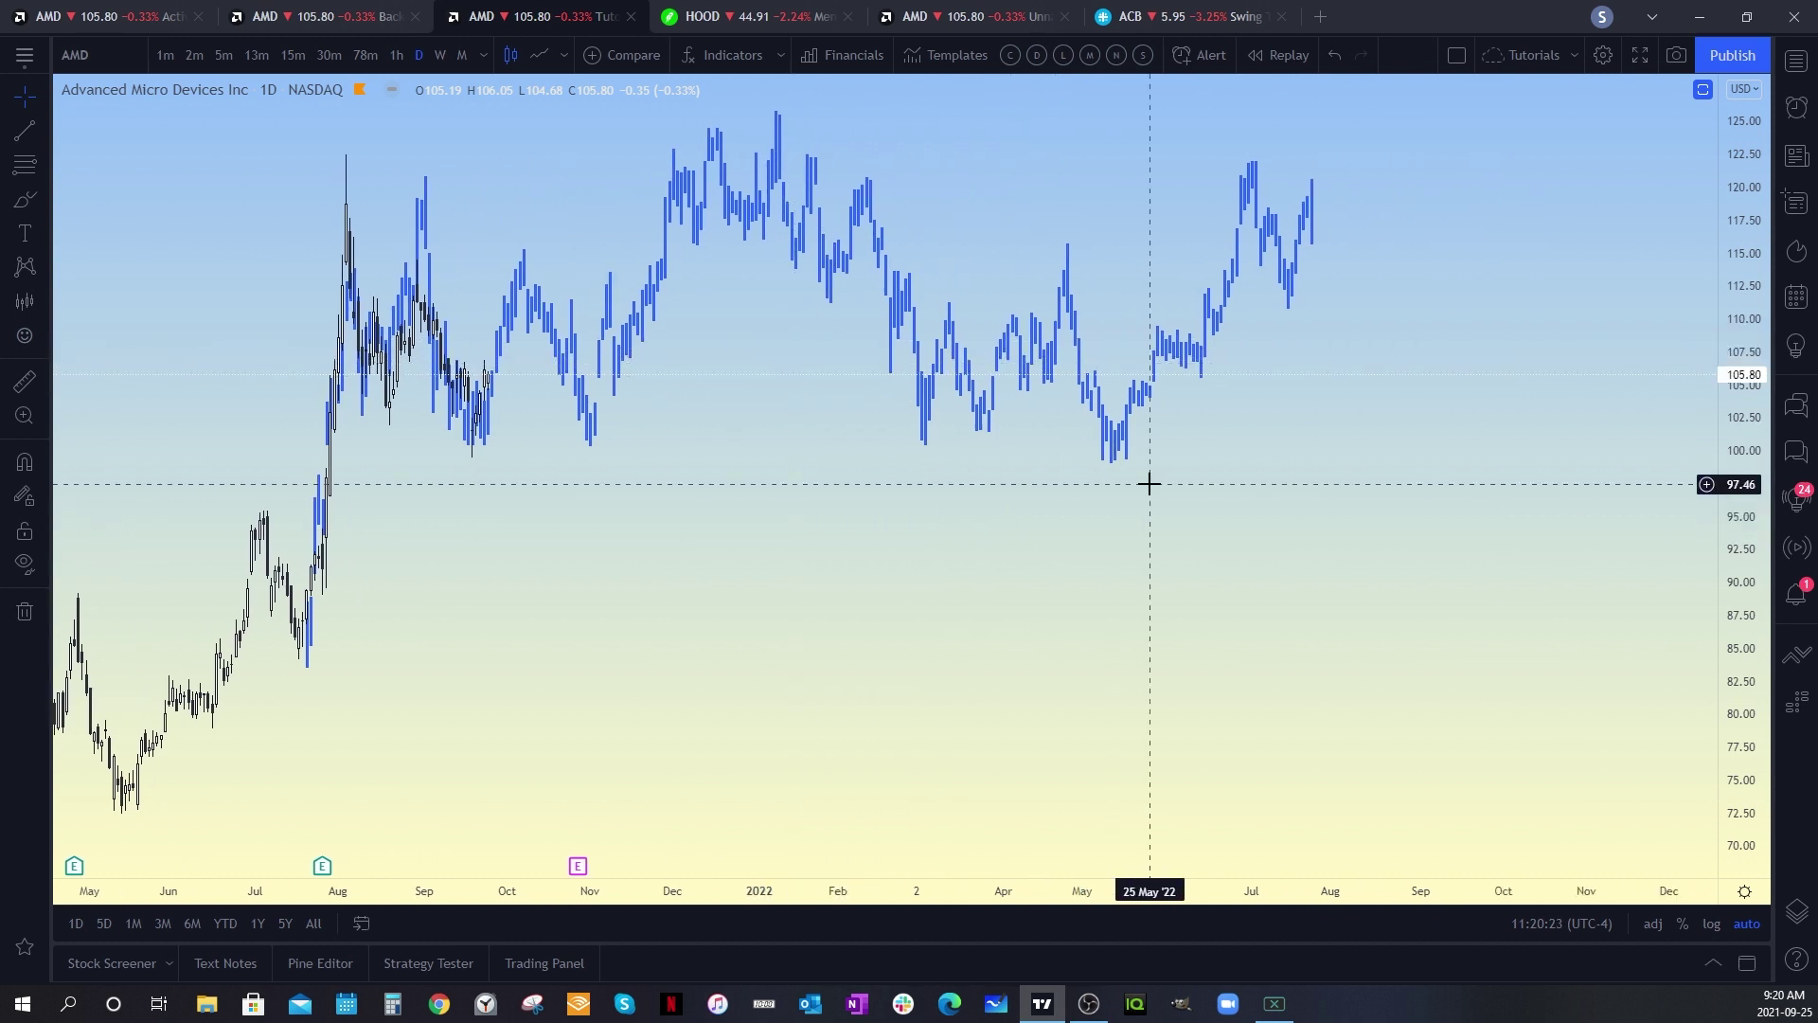
drag(1232, 489, 1222, 490)
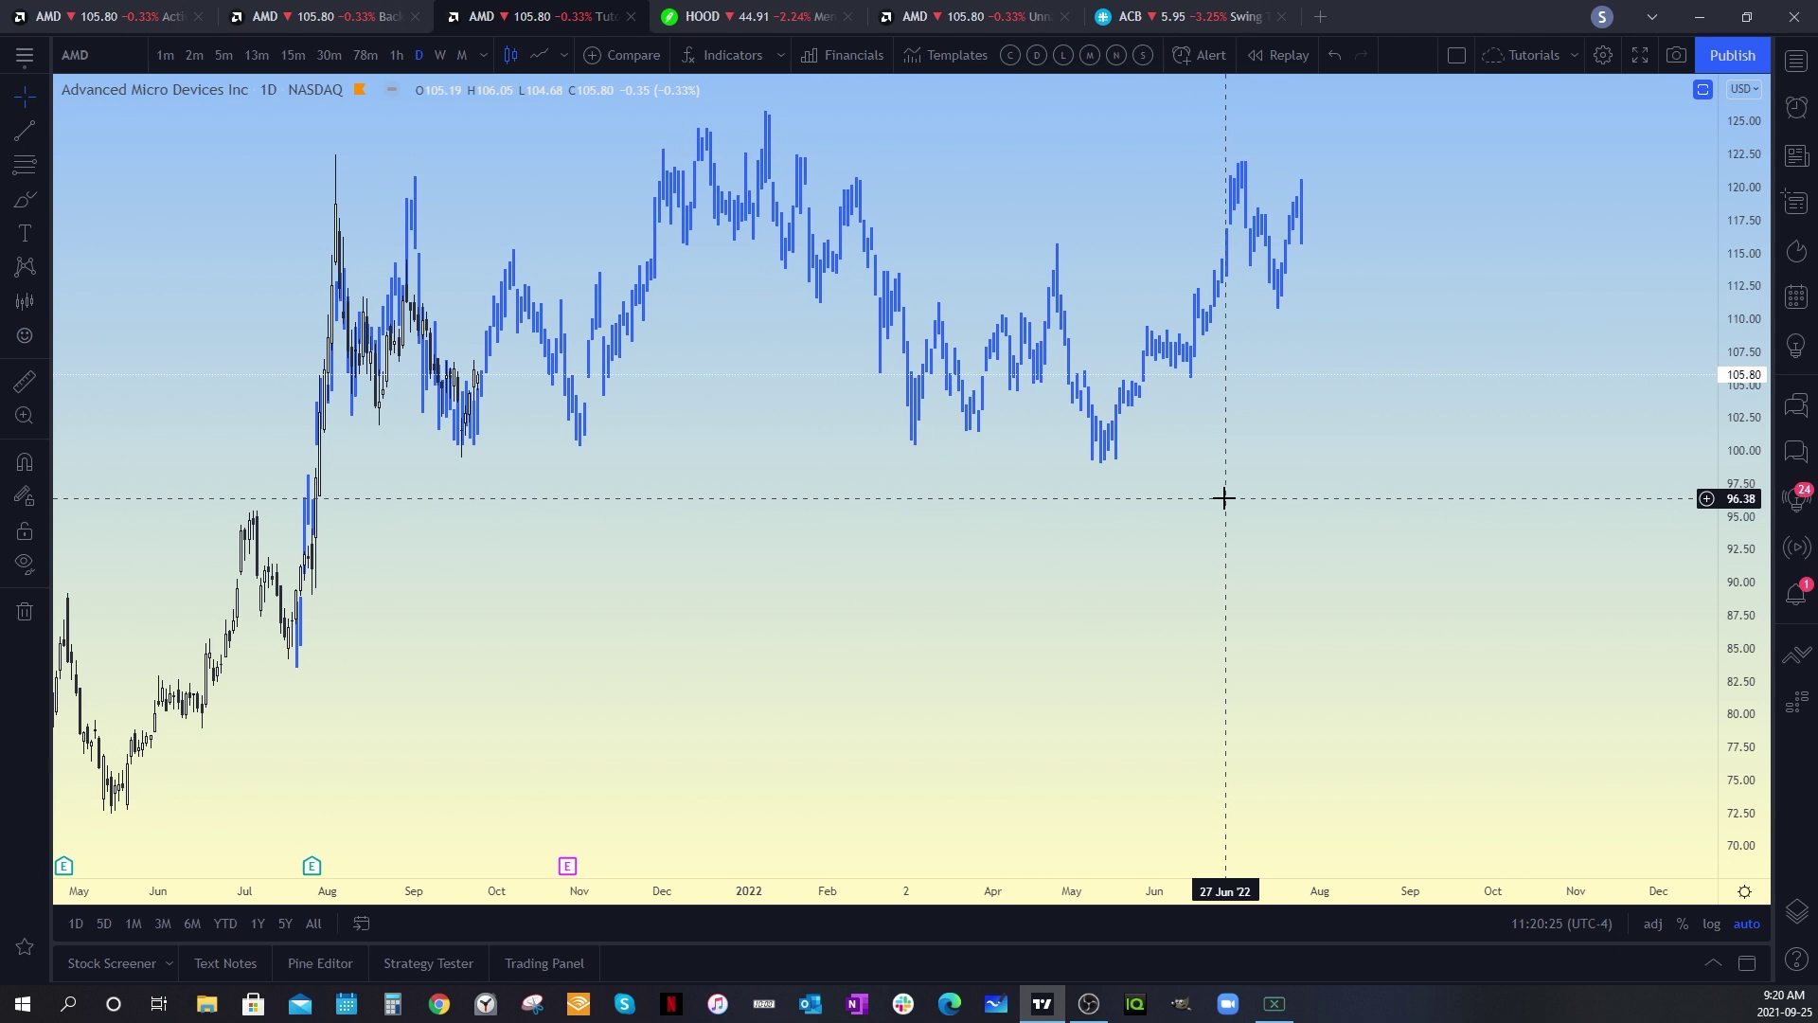
click(766, 187)
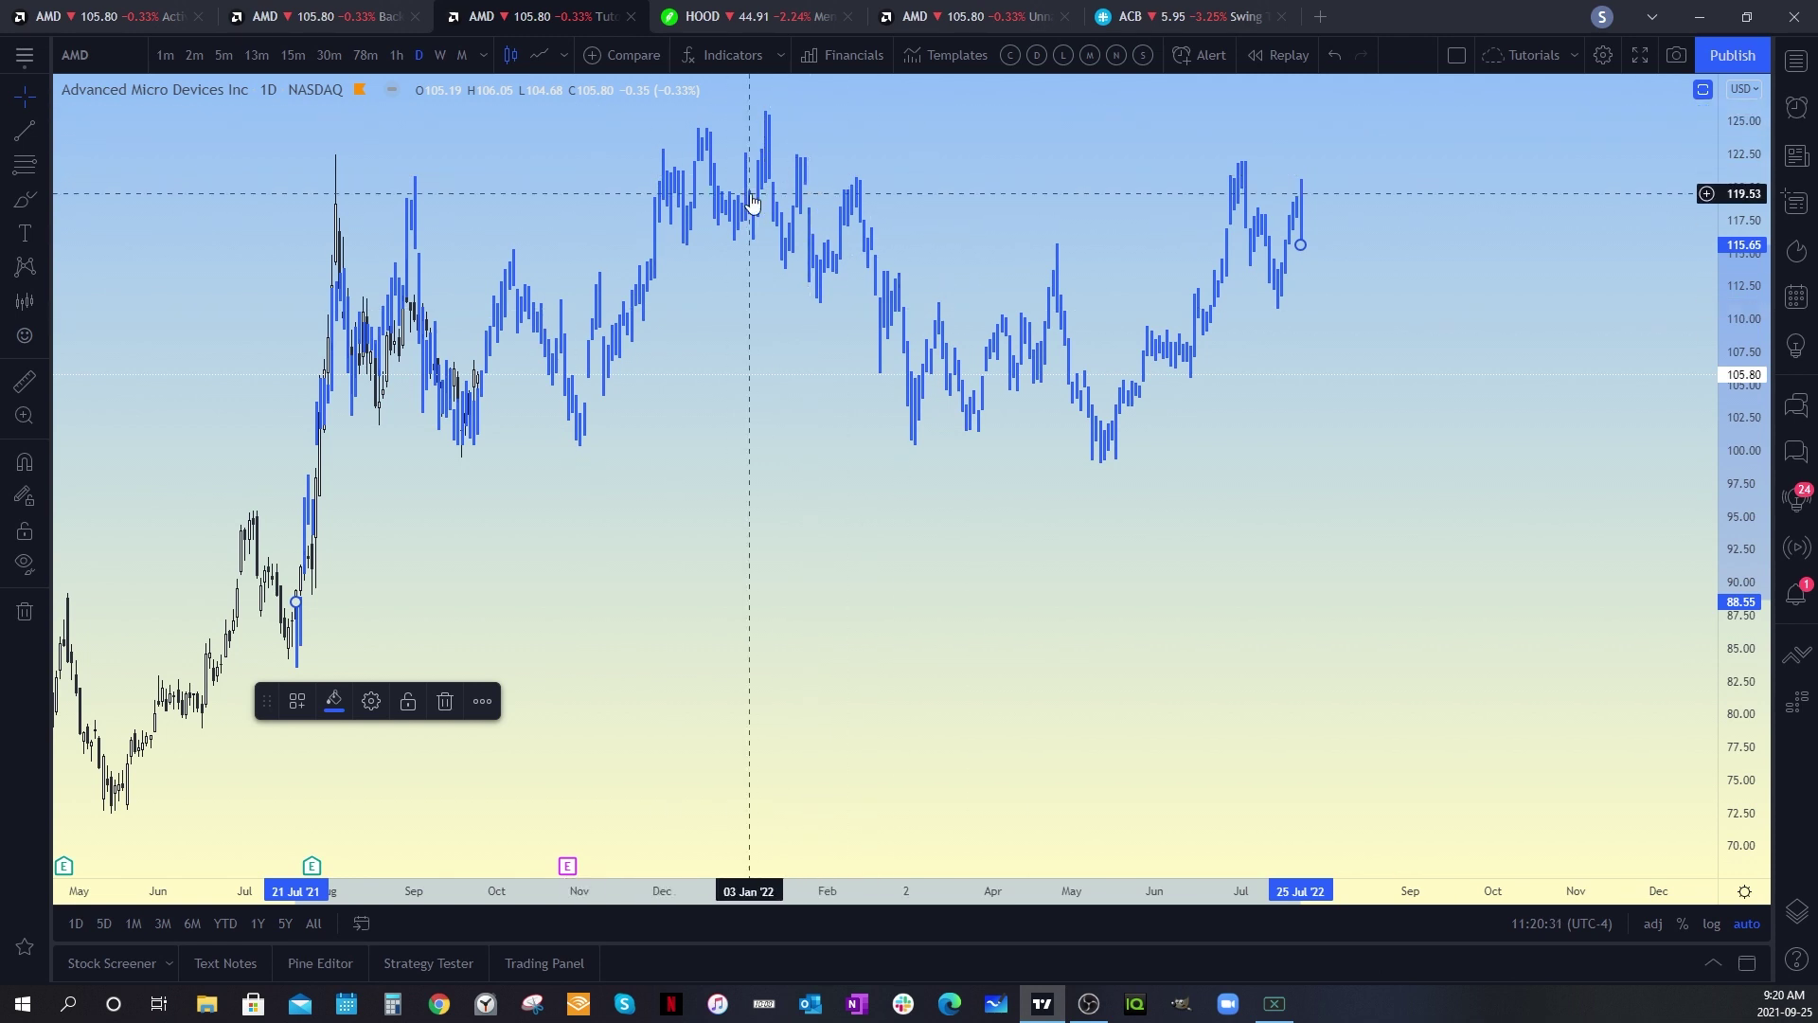
key(ctrl+c)
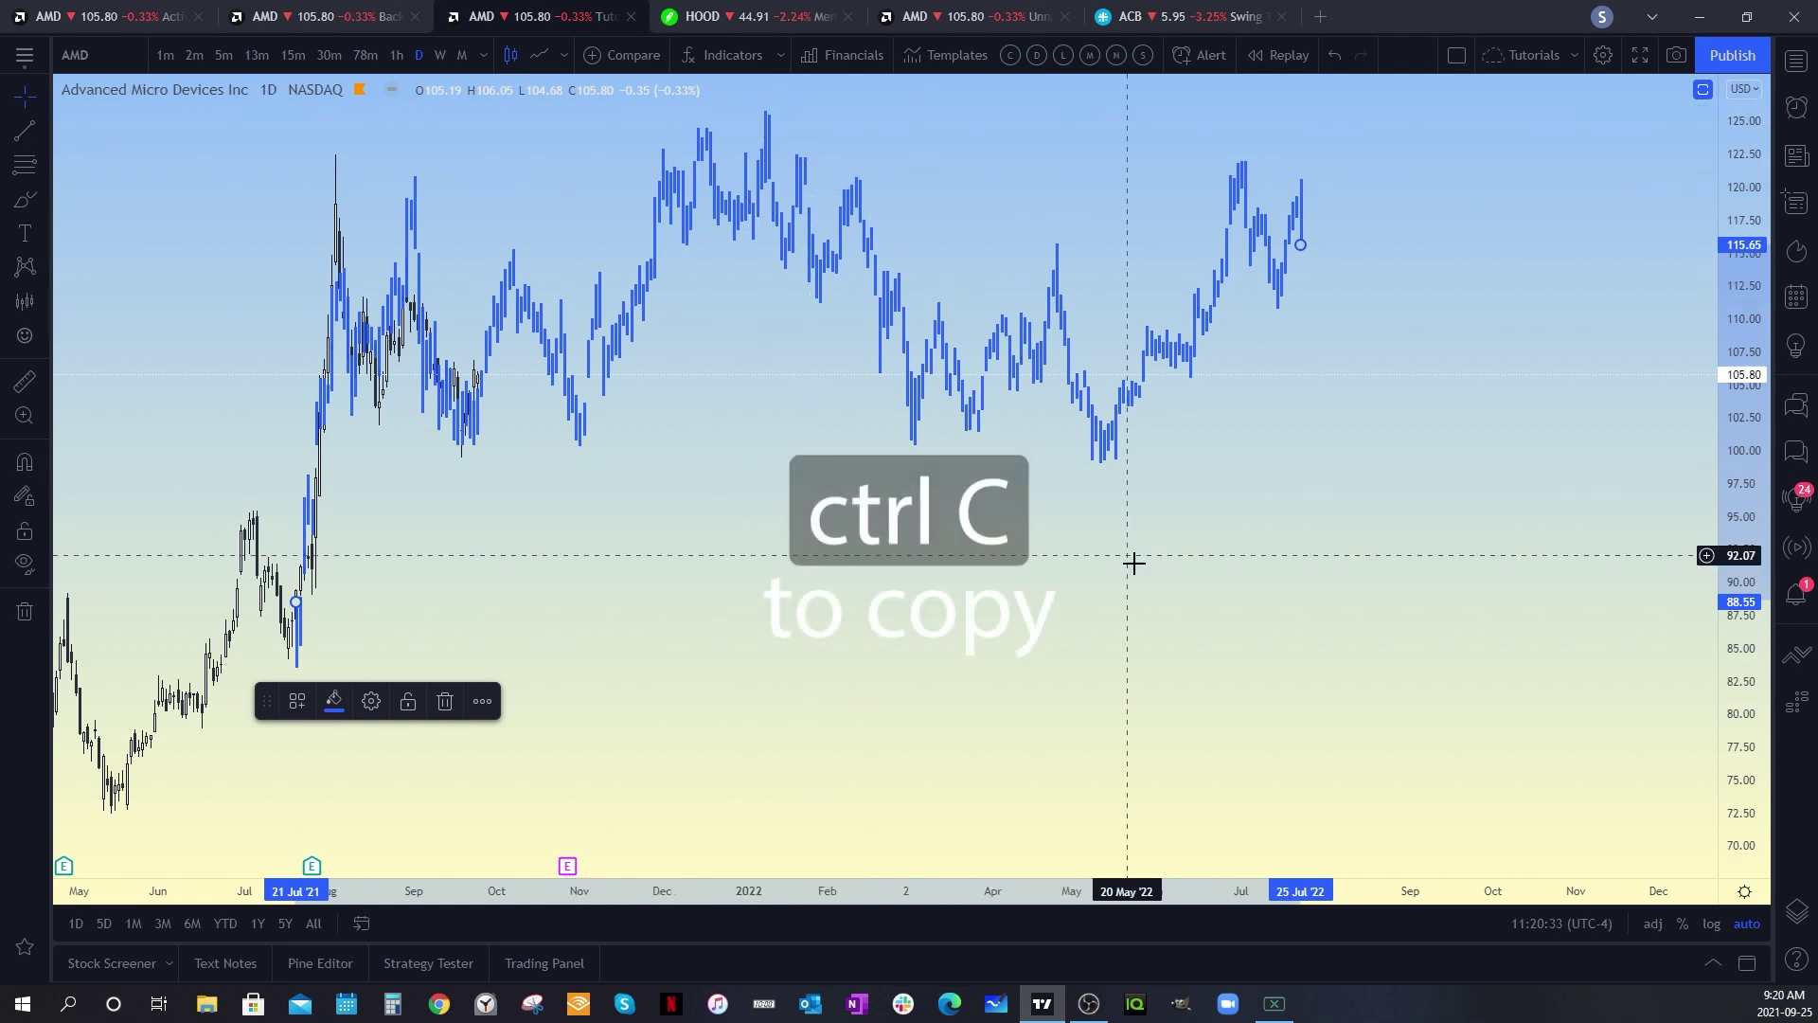
Load the Square, Inc. (SQ) daily chart by entering SQ.
click(1171, 584)
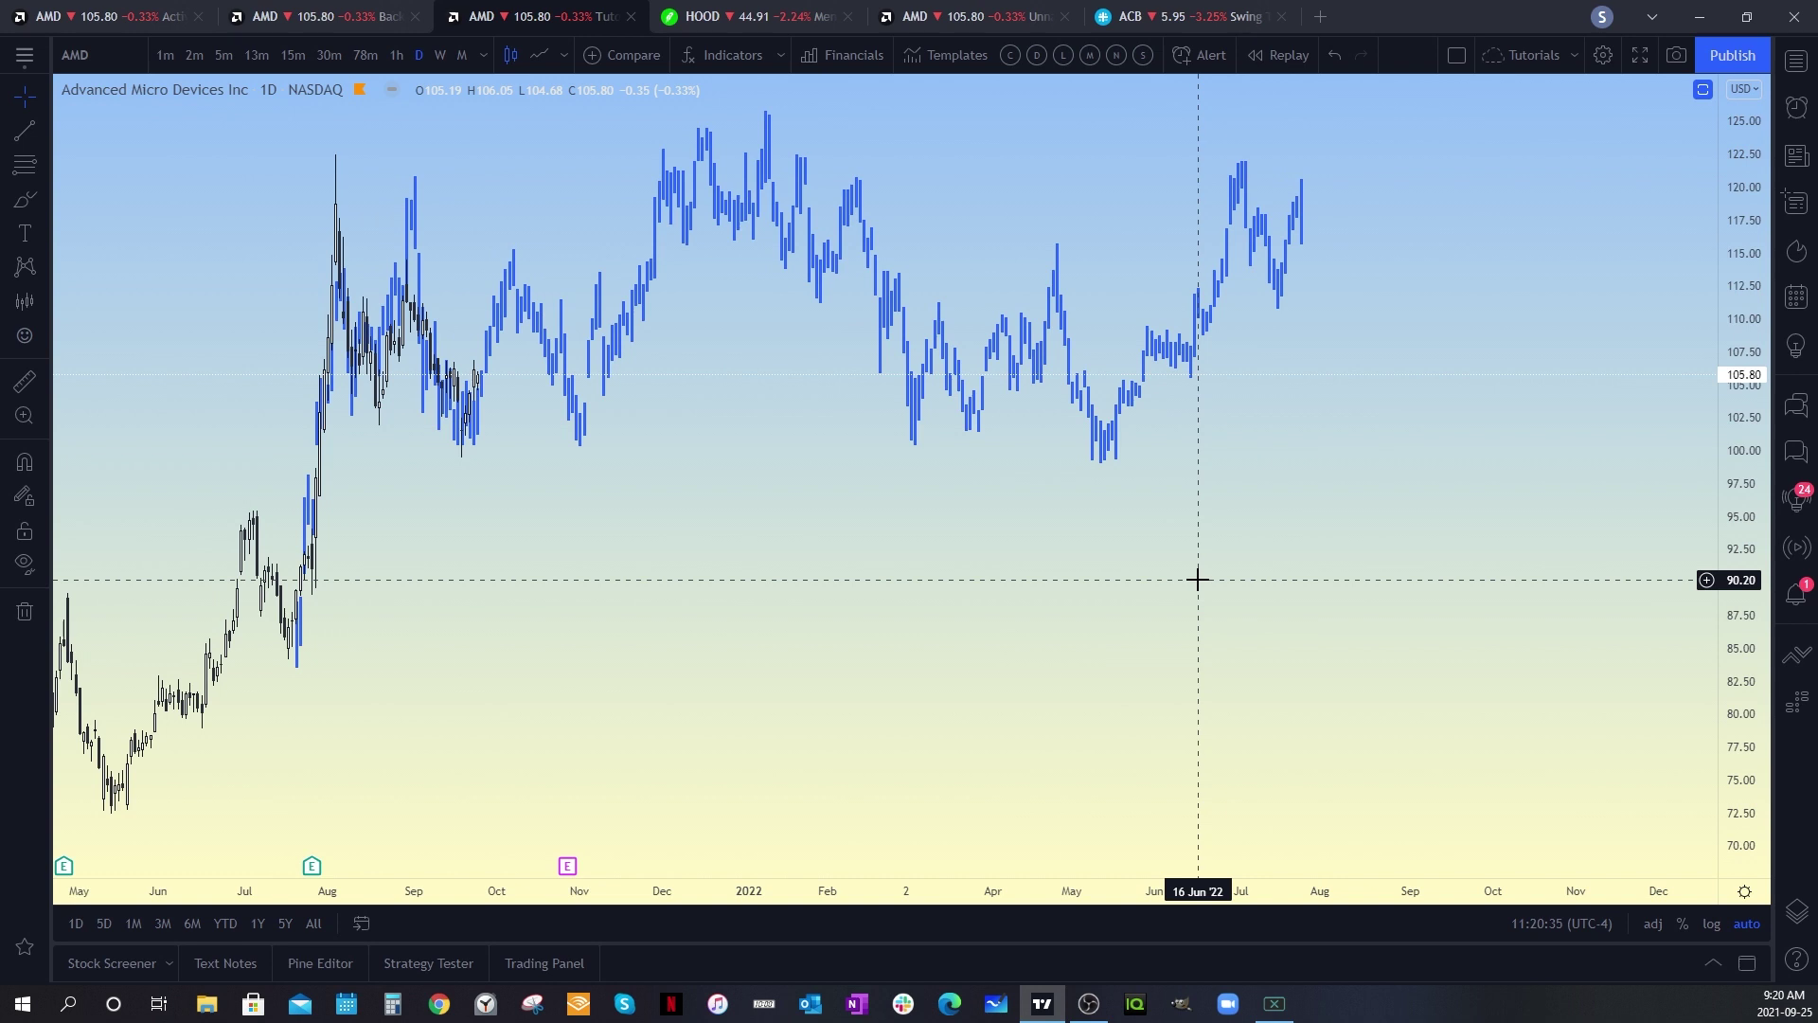
text(SQ)
key(Return)
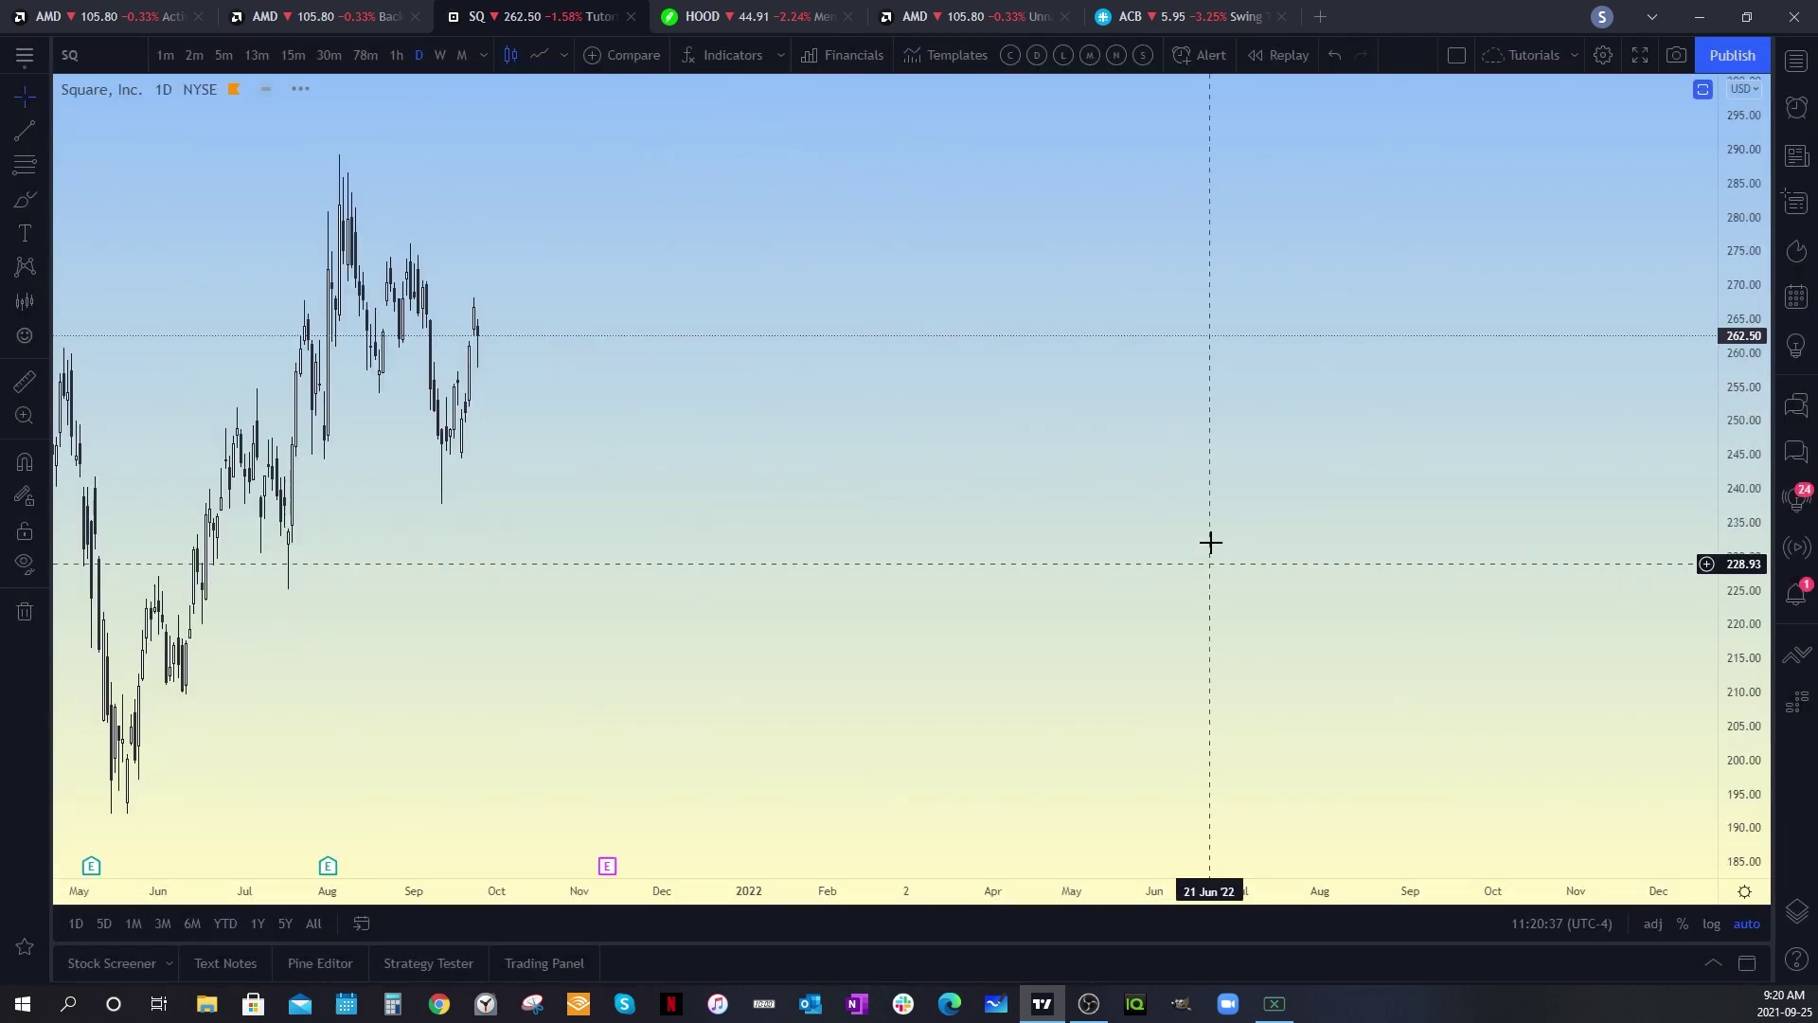
Paste the blue pattern onto SQ, align it at about 14 Sep 2021, and fit the price scale.
key(ctrl+v)
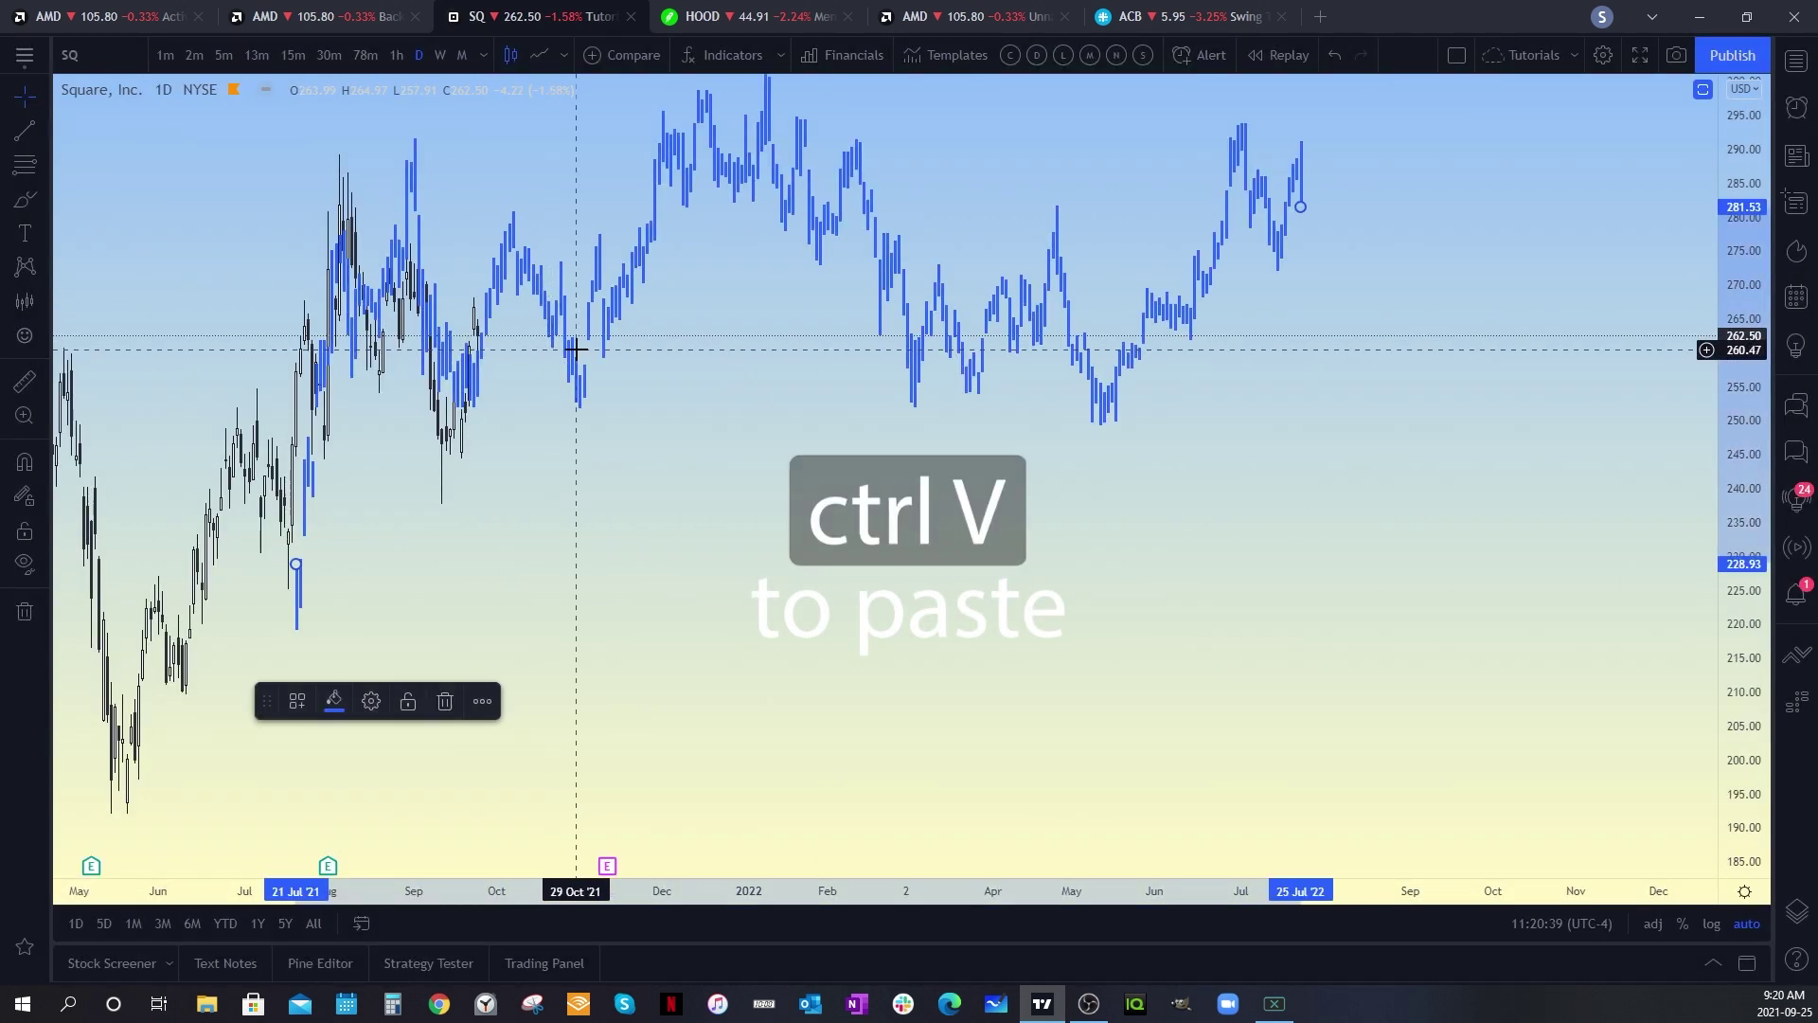
mouse_move(532, 300)
mouse_down()
mouse_move(751, 333)
mouse_move(682, 211)
mouse_move(723, 224)
mouse_up()
mouse_move(1048, 539)
mouse_down()
mouse_move(1096, 606)
mouse_move(1220, 600)
mouse_up()
drag(1743, 277, 1742, 341)
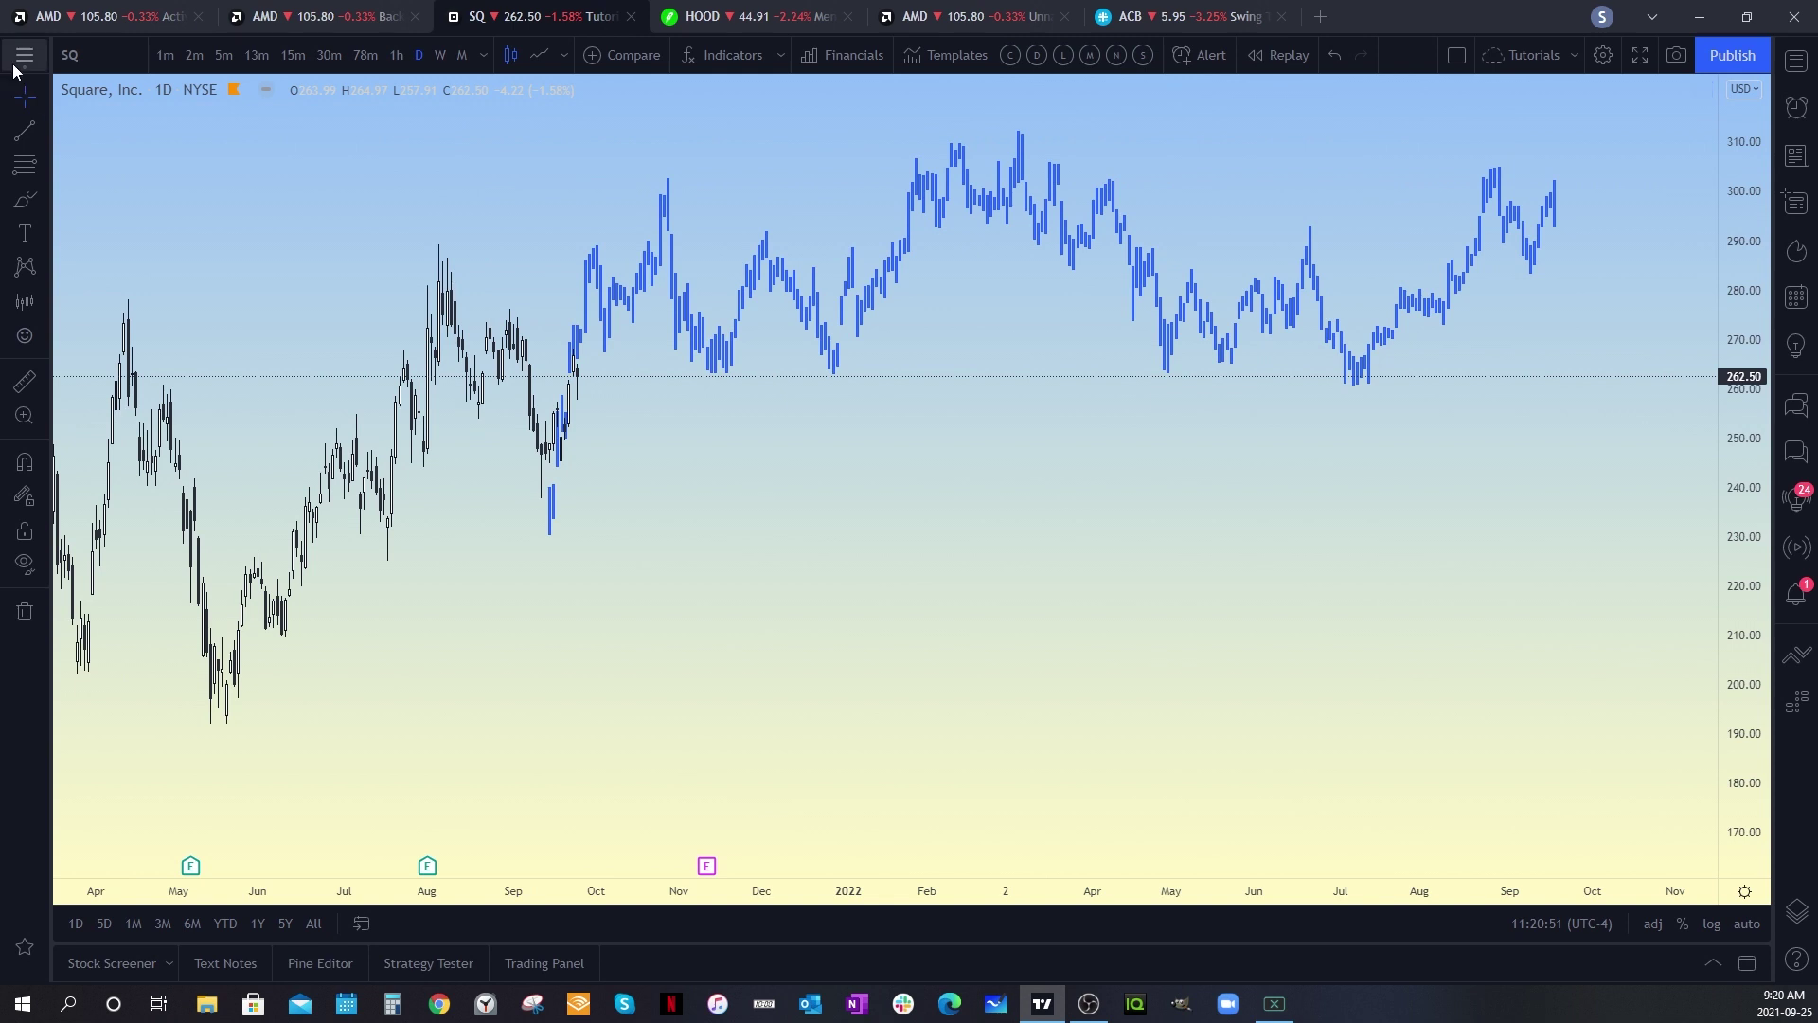
mouse_move(822, 352)
mouse_down()
mouse_move(586, 410)
mouse_move(523, 459)
mouse_move(616, 398)
mouse_move(550, 397)
mouse_move(578, 422)
mouse_move(848, 414)
mouse_move(759, 309)
mouse_move(799, 388)
mouse_move(841, 352)
mouse_move(818, 309)
mouse_up()
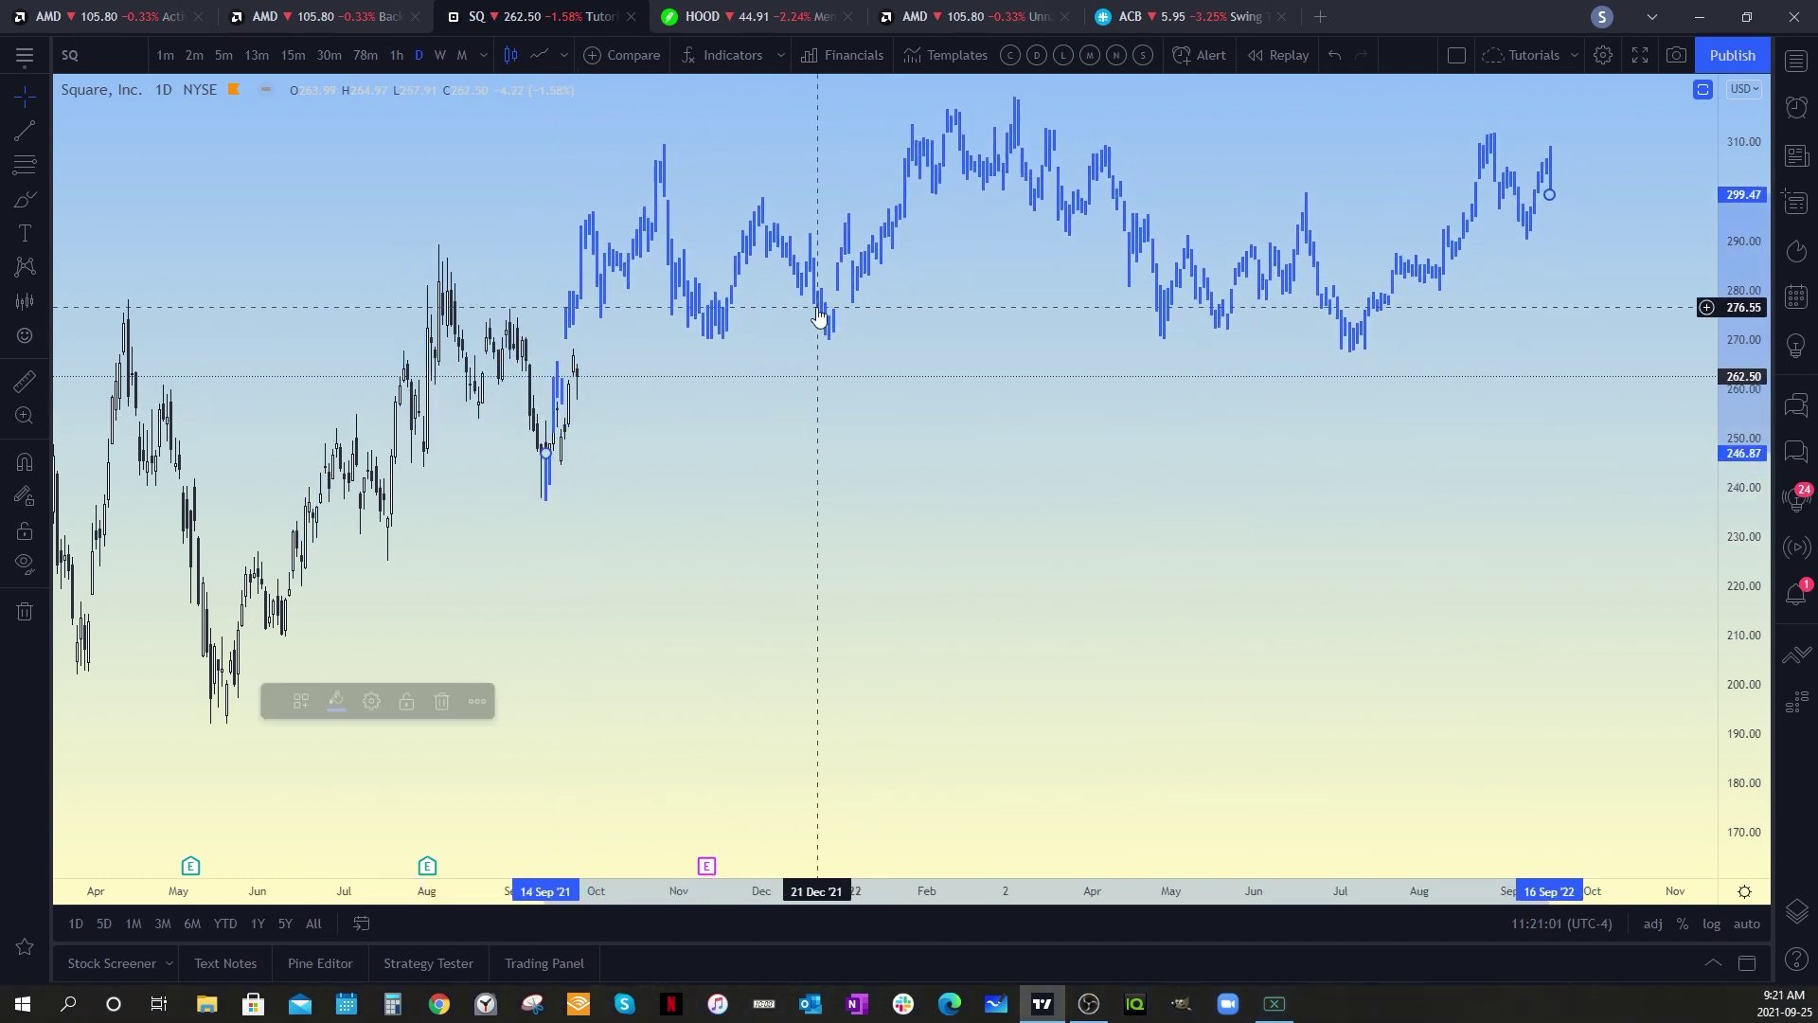